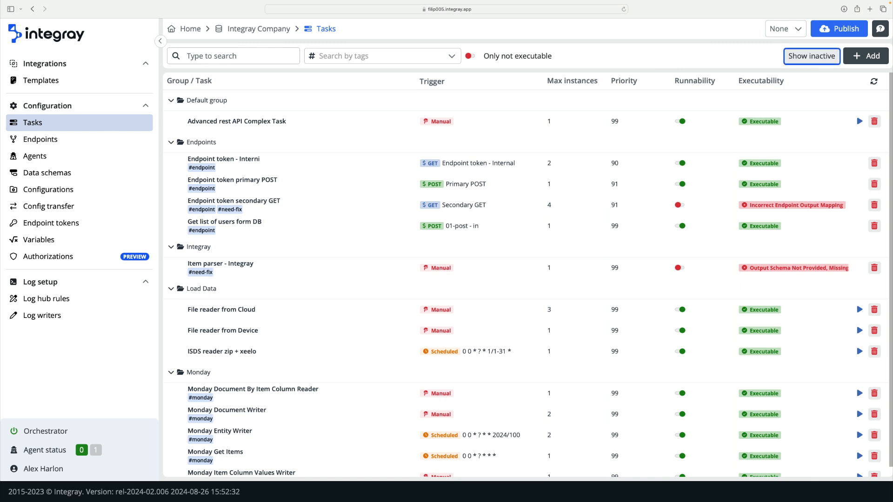
pyautogui.click(796, 59)
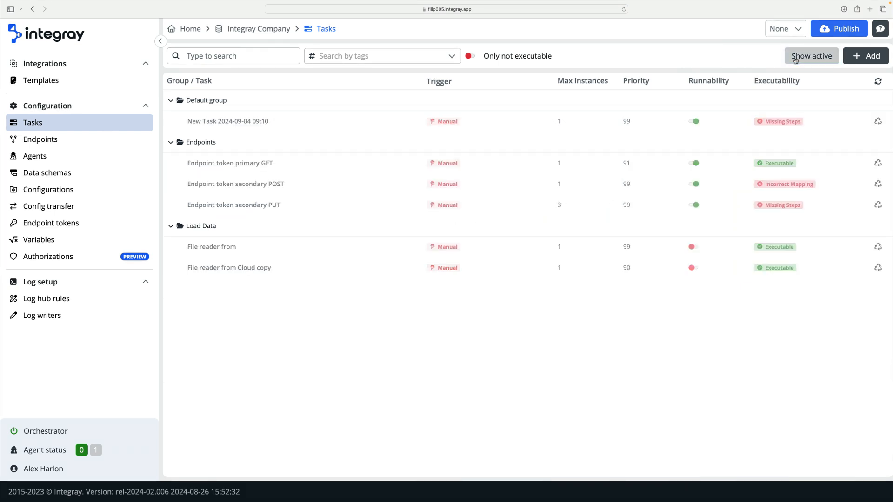
pyautogui.click(877, 122)
pyautogui.click(530, 283)
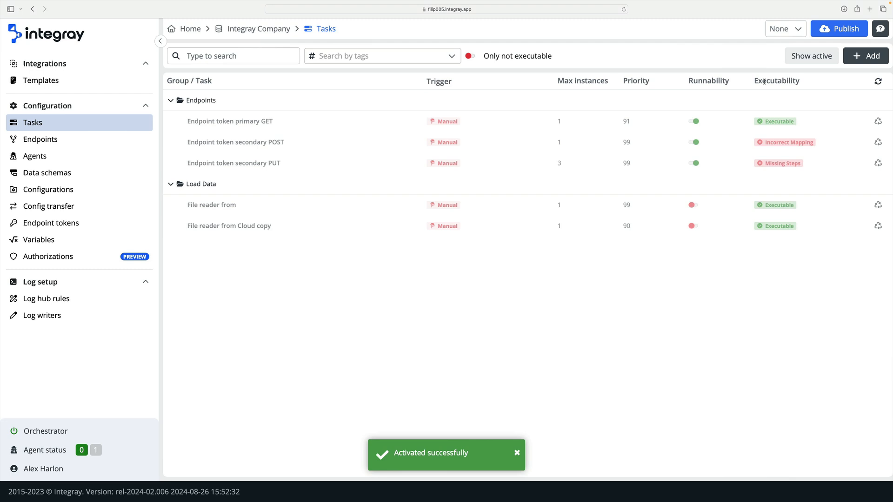
pyautogui.click(794, 62)
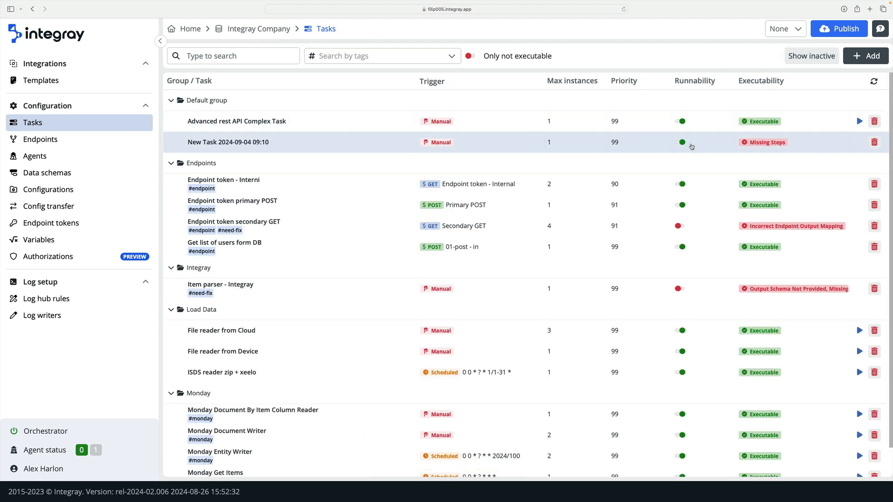
pyautogui.click(874, 143)
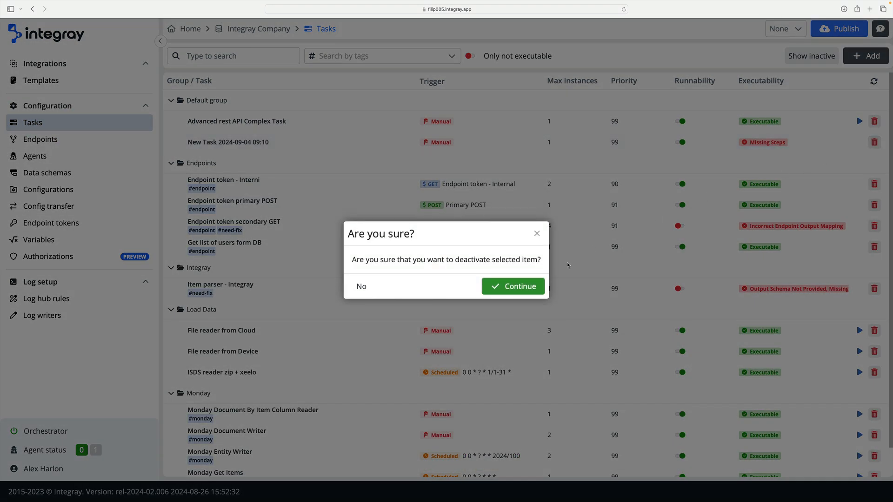
pyautogui.click(533, 285)
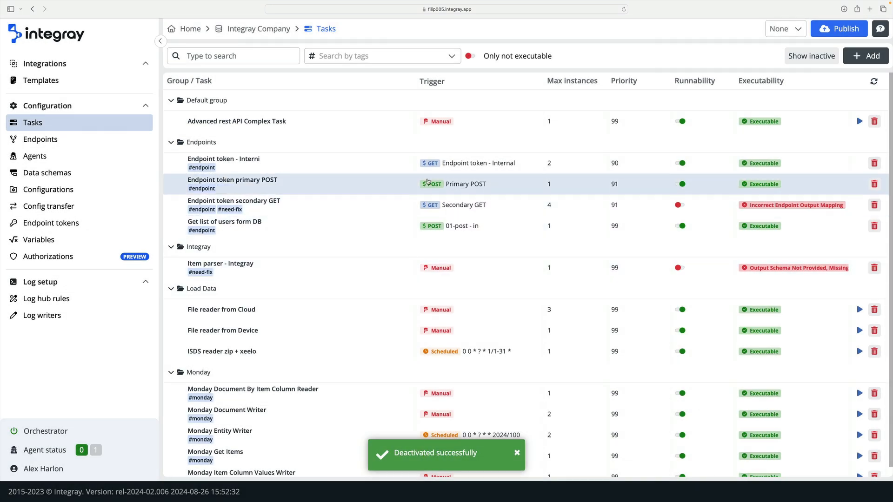
# - Search the task list for "monday" and clear the search again
pyautogui.click(285, 57)
pyautogui.write('monday')
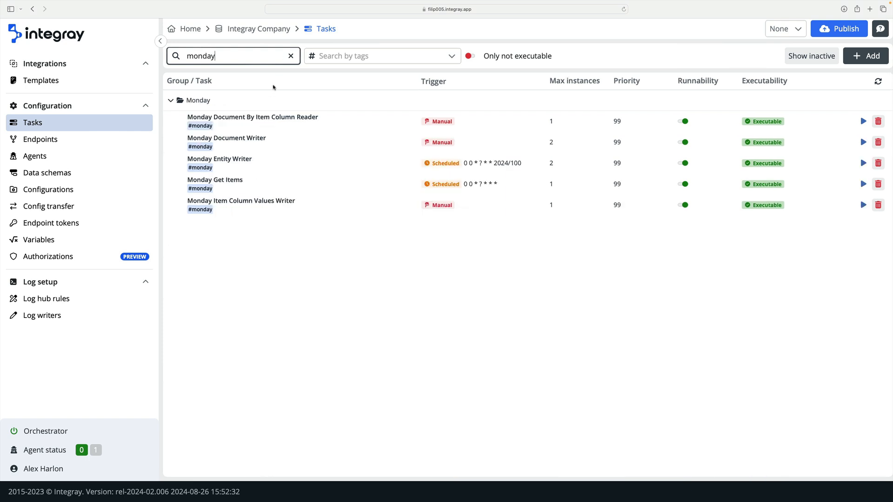
pyautogui.click(291, 56)
# - Filter the tasks by the #endpoint tag, clear it, and switch the only-not-executable filter on and off again
pyautogui.click(324, 56)
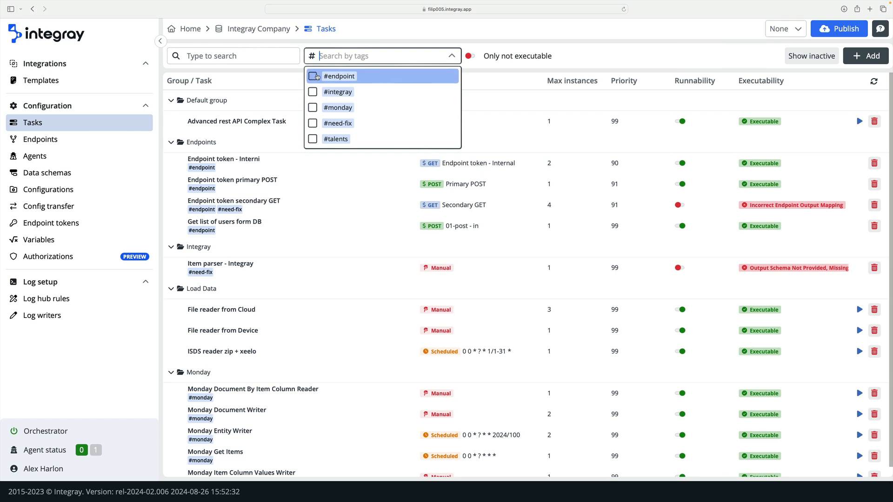
pyautogui.click(317, 76)
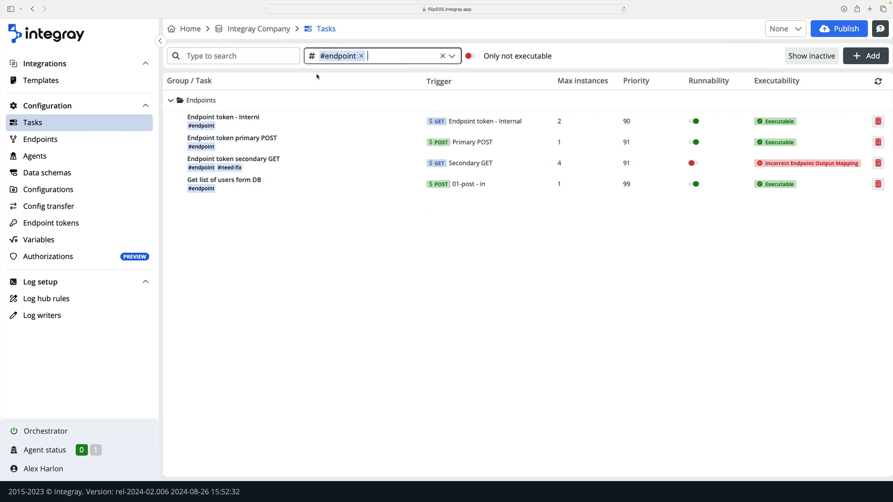
pyautogui.click(361, 56)
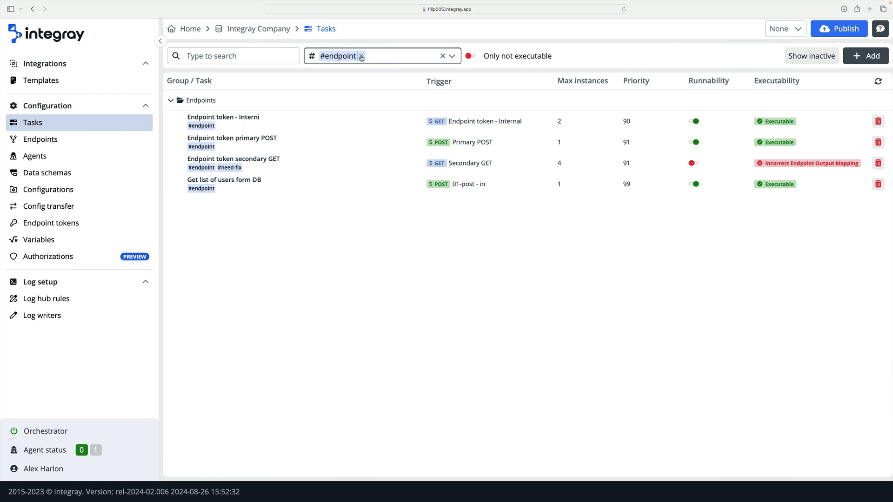
pyautogui.click(469, 56)
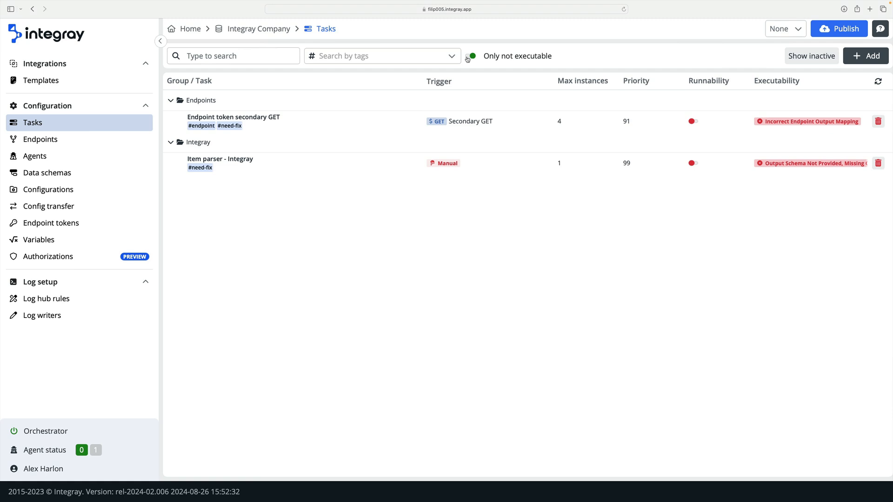
pyautogui.click(469, 56)
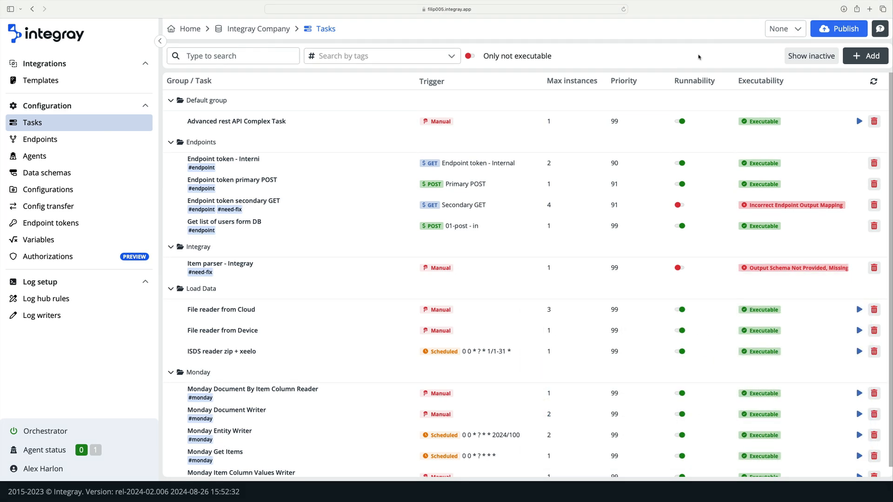
# - Start adding a new task
pyautogui.click(856, 57)
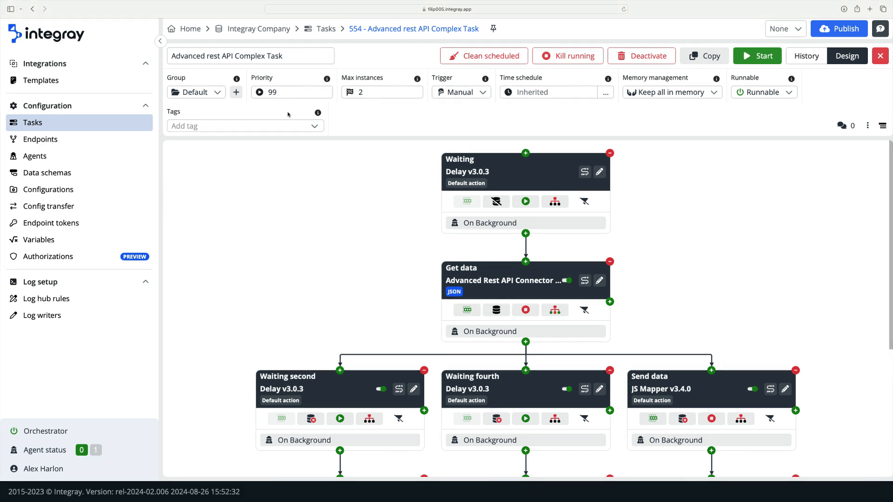
# - Create a task group named "Advanced Rest API" for the Advanced rest API Complex Task
pyautogui.click(222, 95)
pyautogui.click(222, 95)
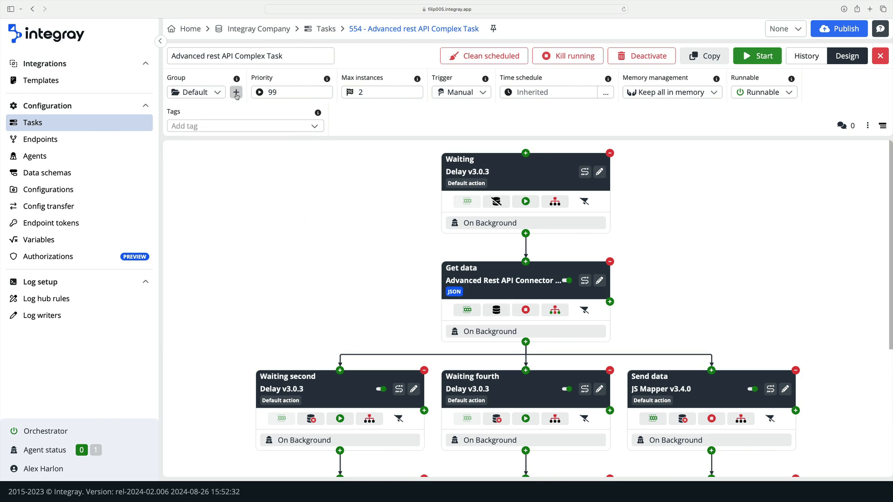
pyautogui.click(237, 93)
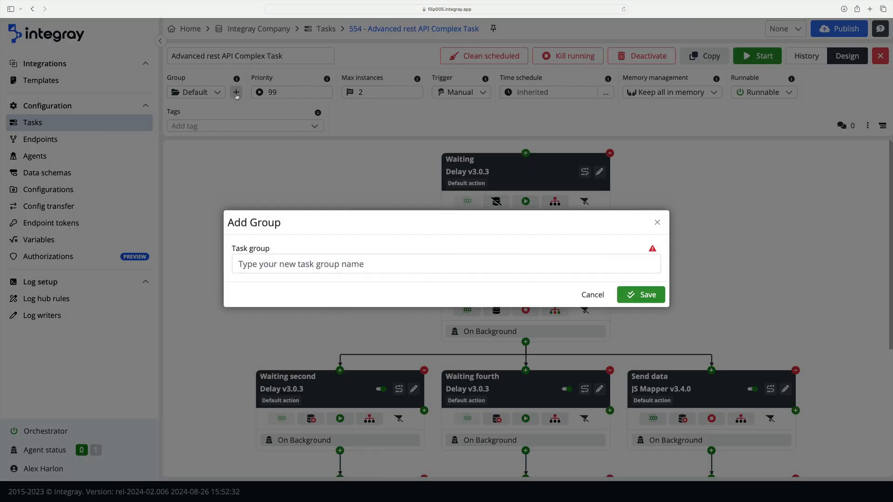
pyautogui.click(276, 260)
pyautogui.write('Advanced Re')
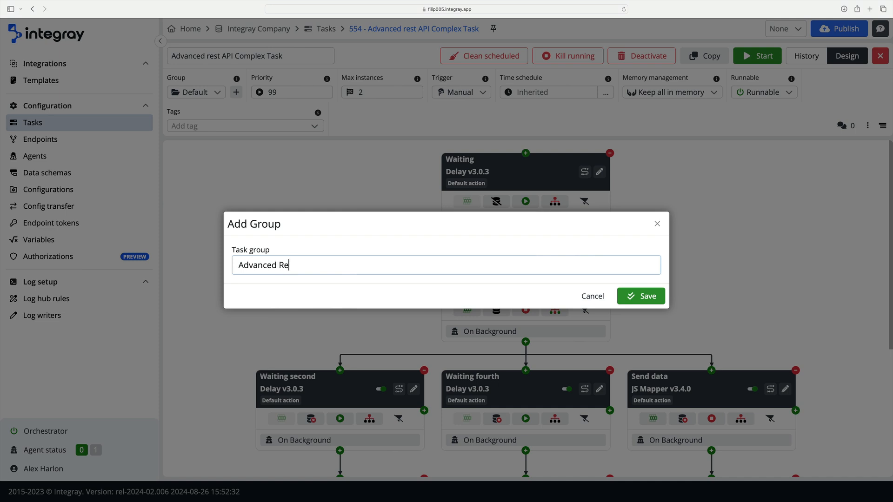
pyautogui.write('st API')
pyautogui.click(641, 296)
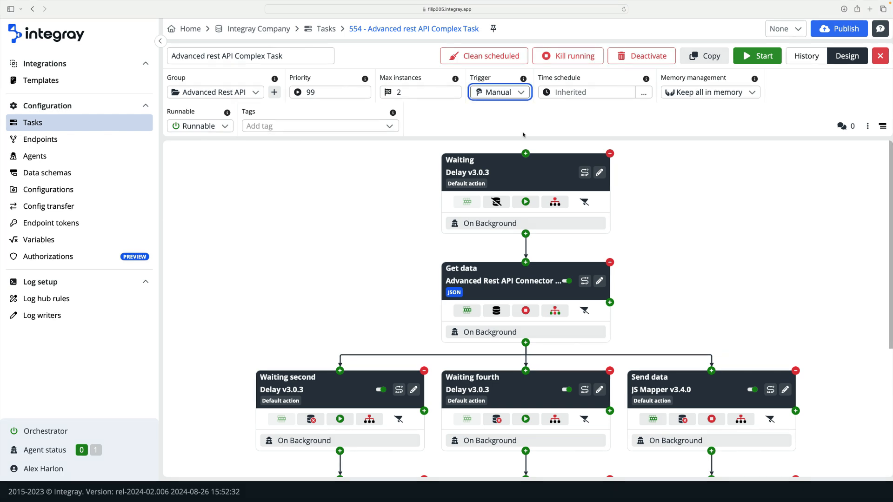
# - Set the task's trigger to Scheduled and its CRON days to Every weekday, and save the expression
pyautogui.click(522, 97)
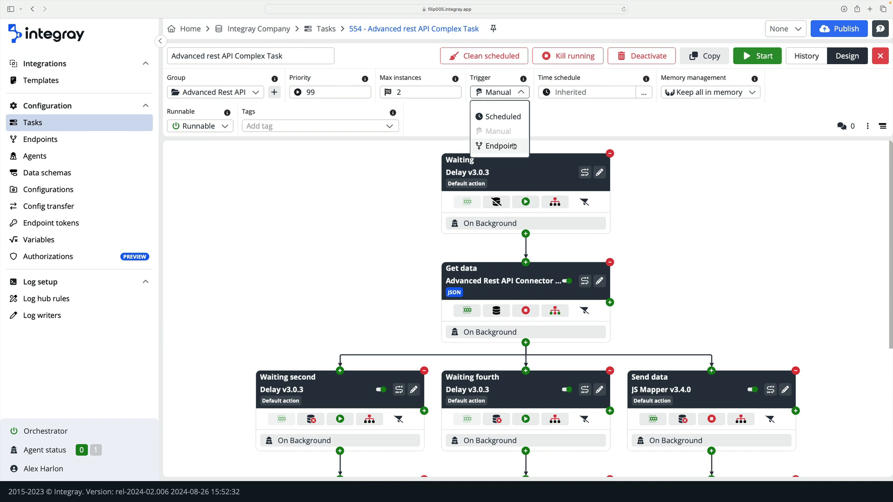
pyautogui.click(509, 118)
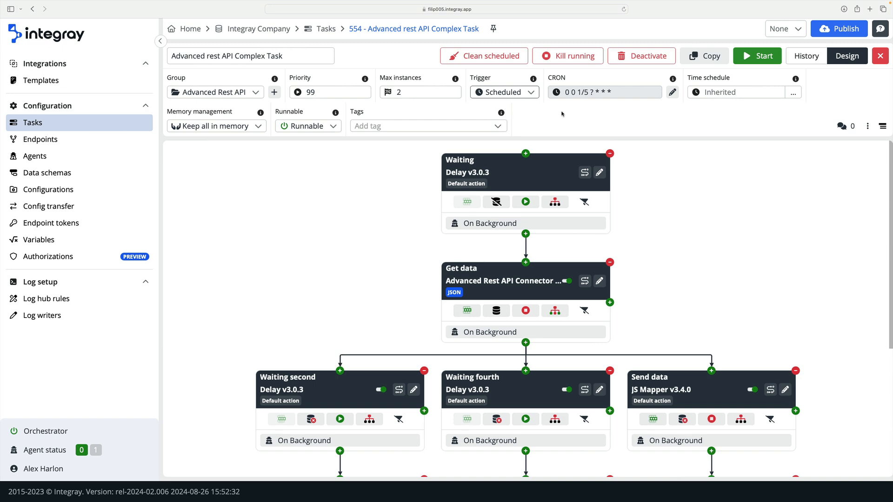
pyautogui.click(673, 94)
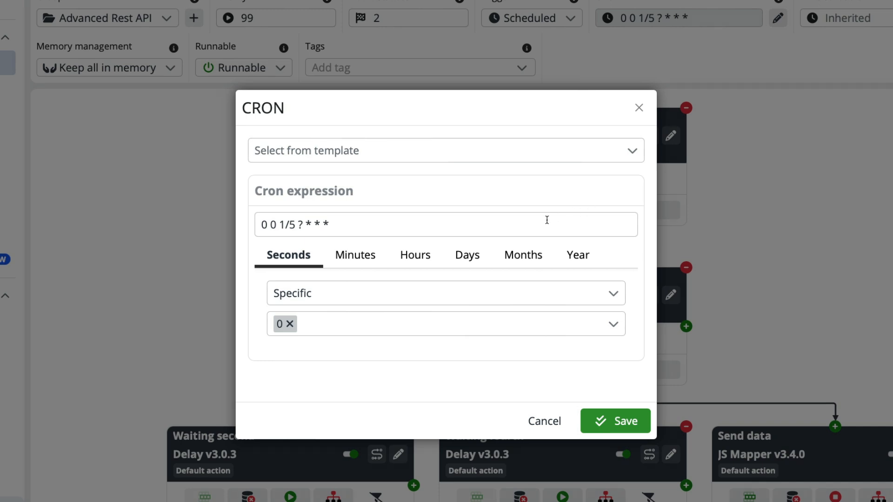
pyautogui.click(476, 255)
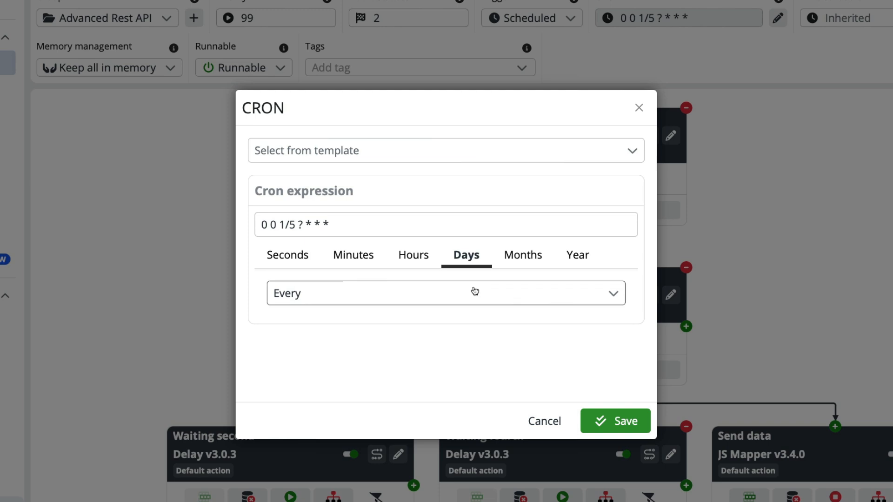
pyautogui.click(472, 293)
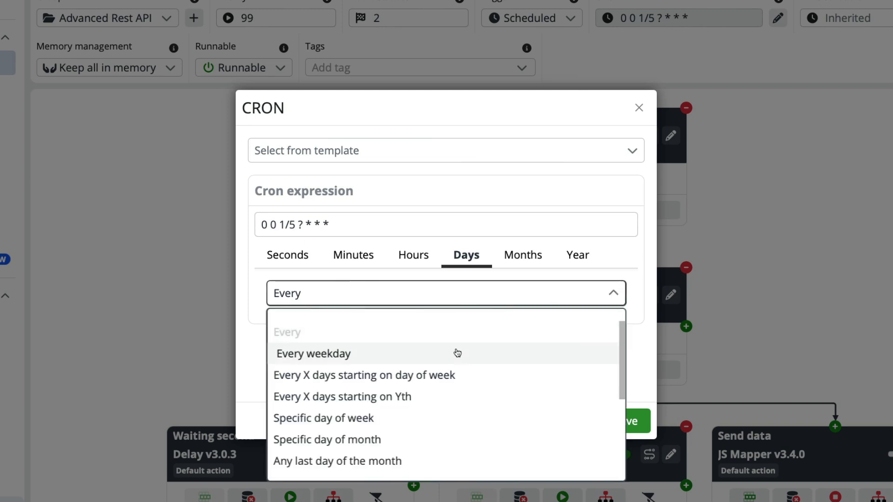
pyautogui.click(458, 355)
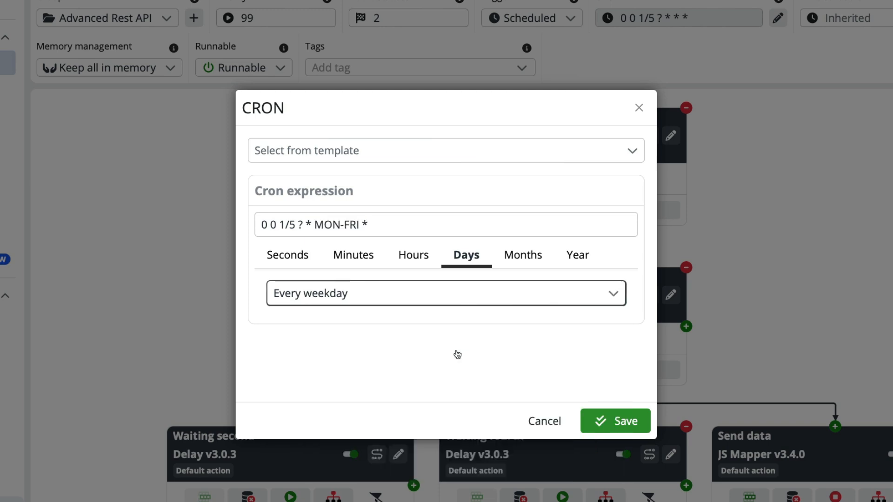
pyautogui.click(589, 419)
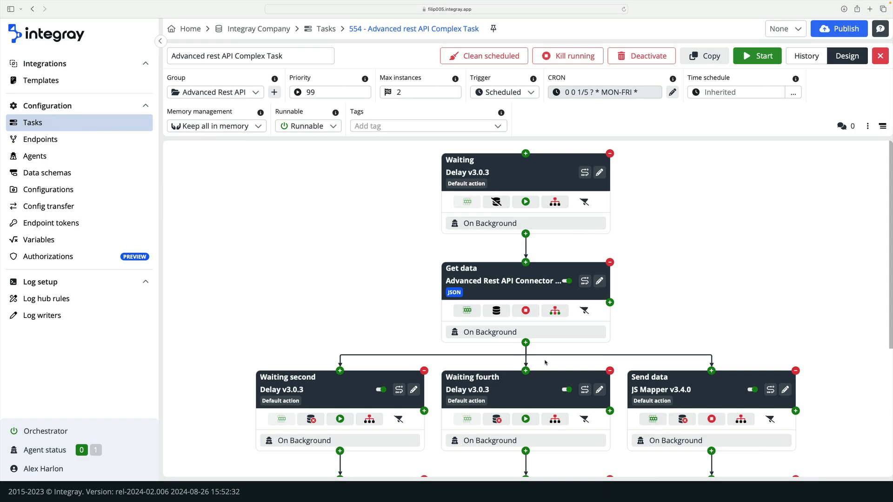
# - Examine the endpoint trigger's binding list and its HTTP method filter options without binding the task to an endpoint
pyautogui.click(532, 93)
pyautogui.click(499, 146)
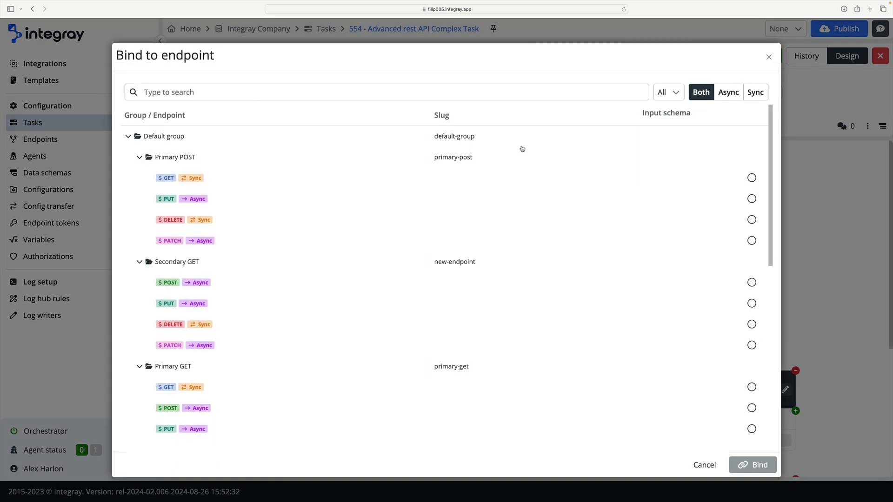
pyautogui.click(668, 96)
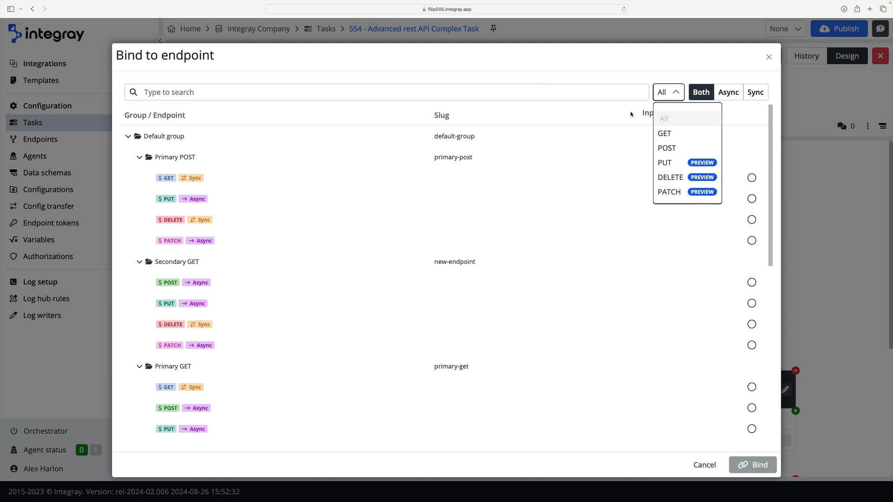
pyautogui.click(630, 114)
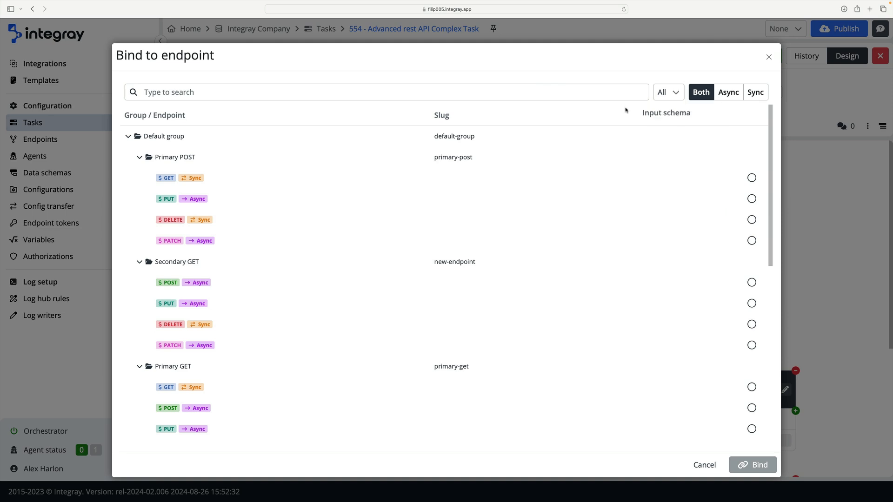
pyautogui.click(769, 57)
# - Set the task's time schedule to run from 20:35:00 to 02:35:00 UTC
pyautogui.click(792, 91)
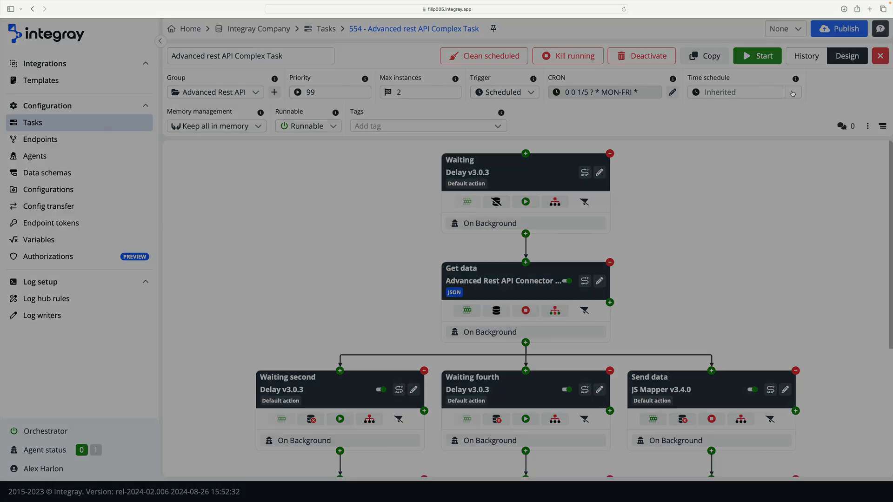
pyautogui.click(428, 276)
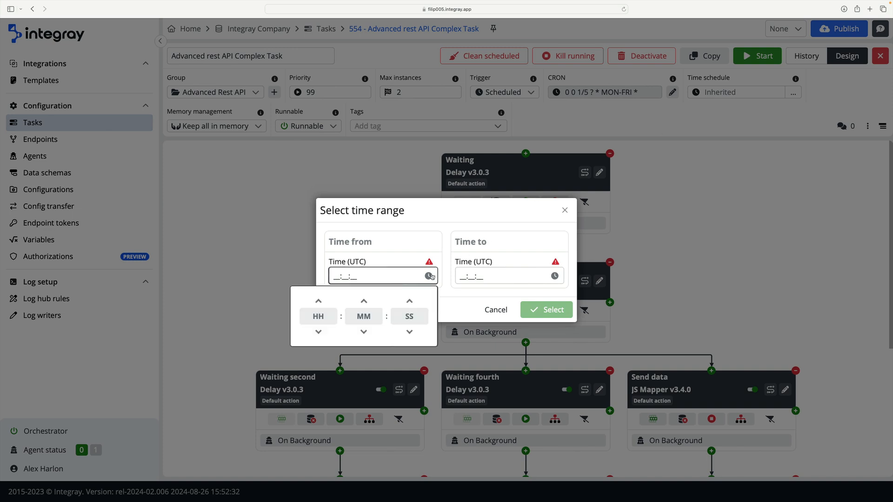
pyautogui.click(364, 331)
pyautogui.click(318, 332)
pyautogui.click(318, 331)
pyautogui.click(318, 331)
pyautogui.click(554, 280)
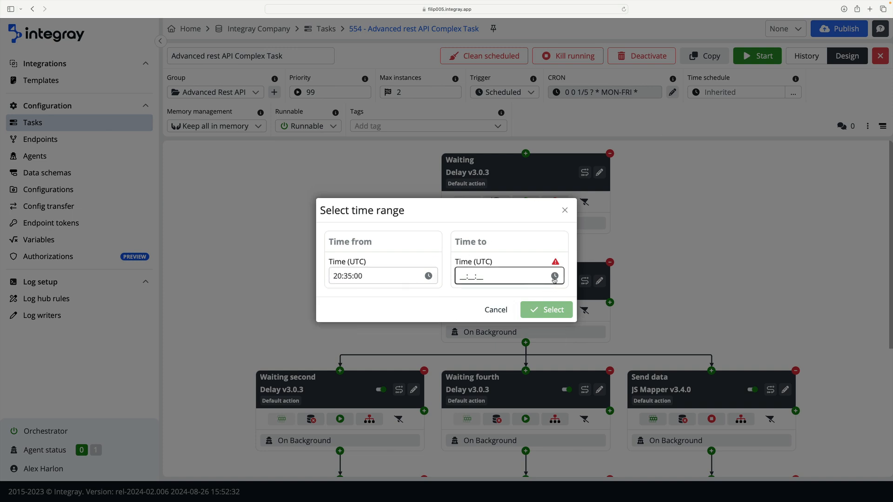
pyautogui.click(554, 277)
pyautogui.click(444, 301)
pyautogui.click(445, 302)
pyautogui.click(445, 302)
pyautogui.click(489, 332)
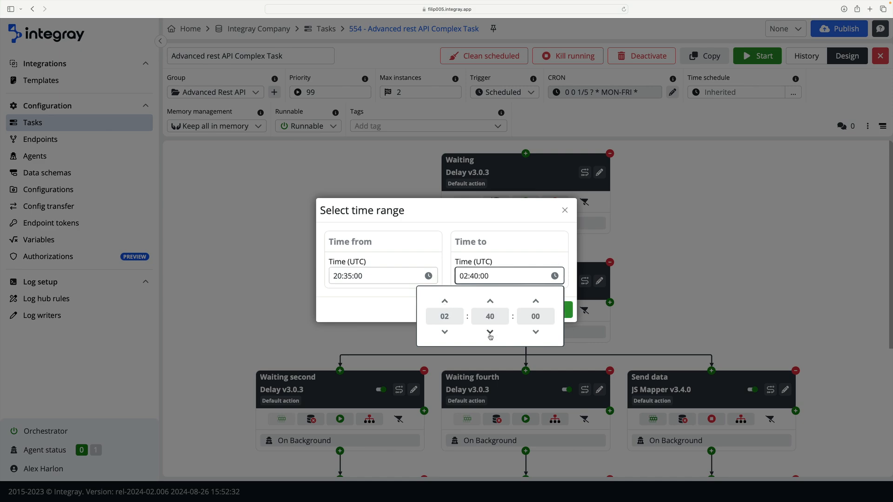
pyautogui.click(569, 312)
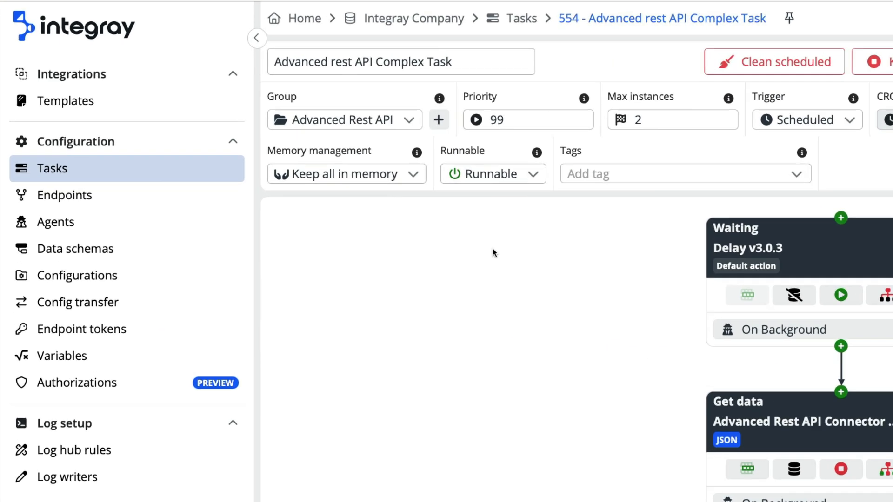
# - View the available memory management and runnable options for the task without changing them
pyautogui.click(416, 184)
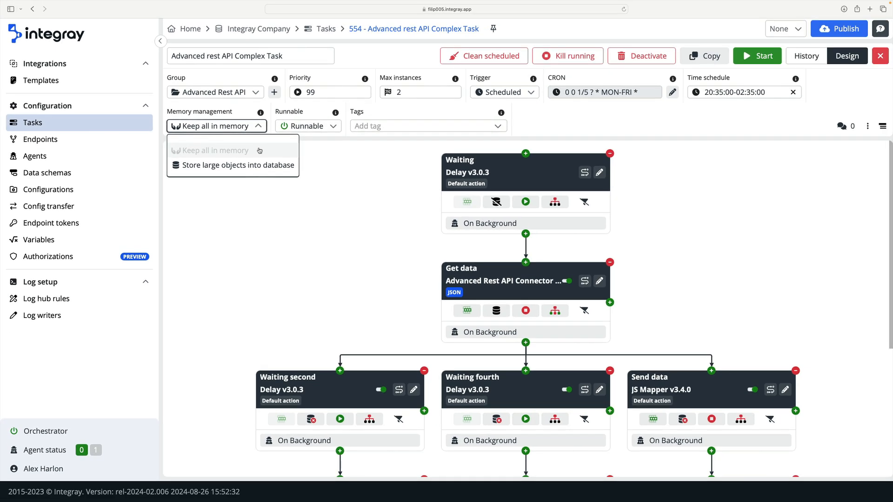
pyautogui.click(259, 131)
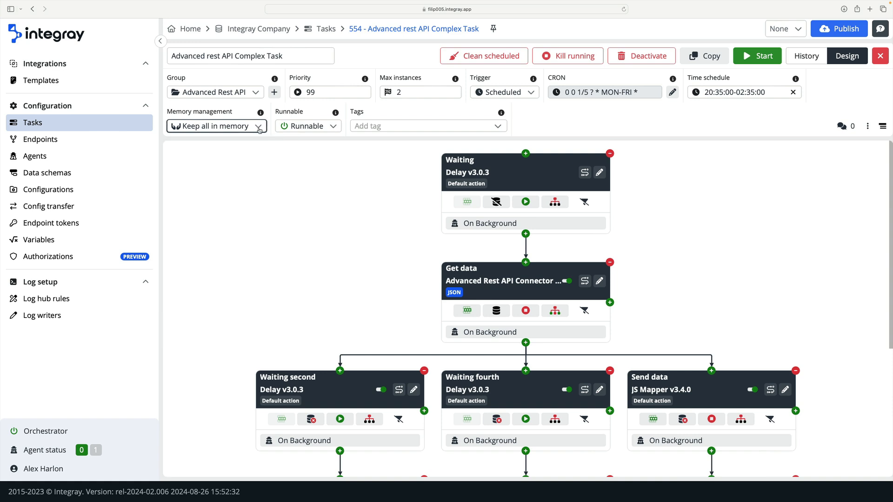
pyautogui.click(333, 129)
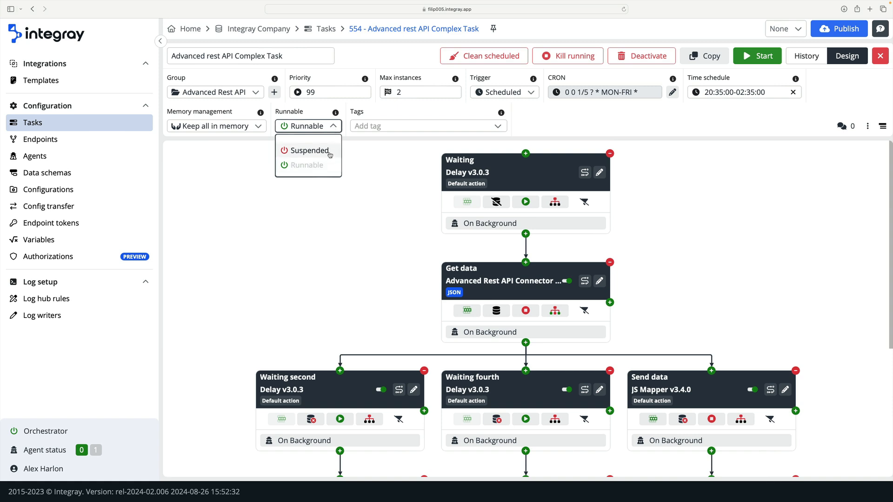
pyautogui.click(334, 127)
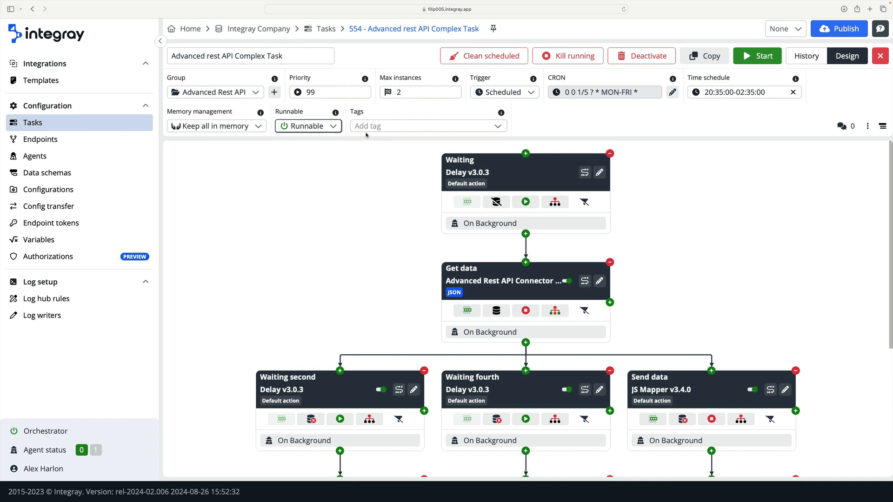
# - Add the tags #endpoint and #integray to the task
pyautogui.click(497, 130)
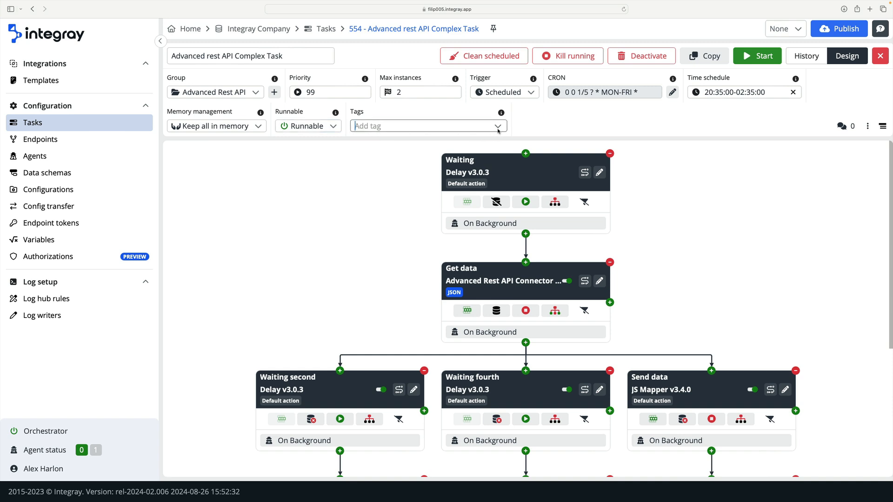
pyautogui.click(486, 145)
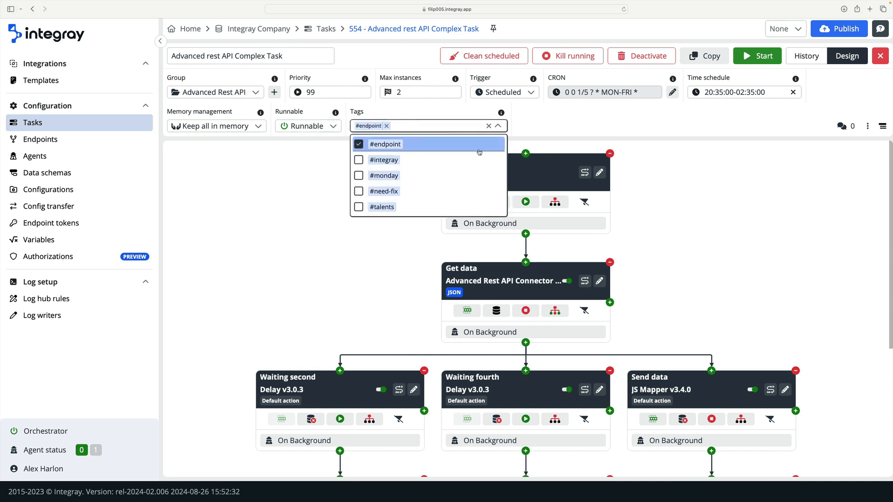
pyautogui.click(485, 157)
pyautogui.click(518, 146)
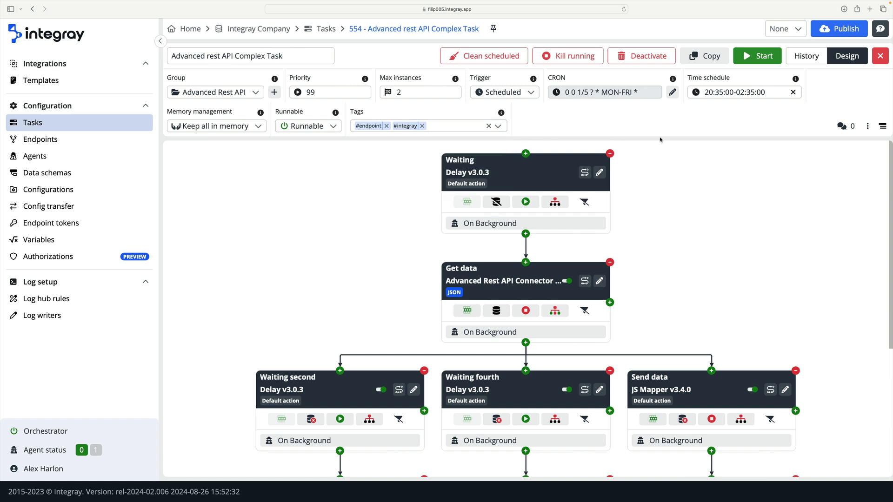
# - Add the comment "Hello." to the task and close the comments
pyautogui.click(843, 126)
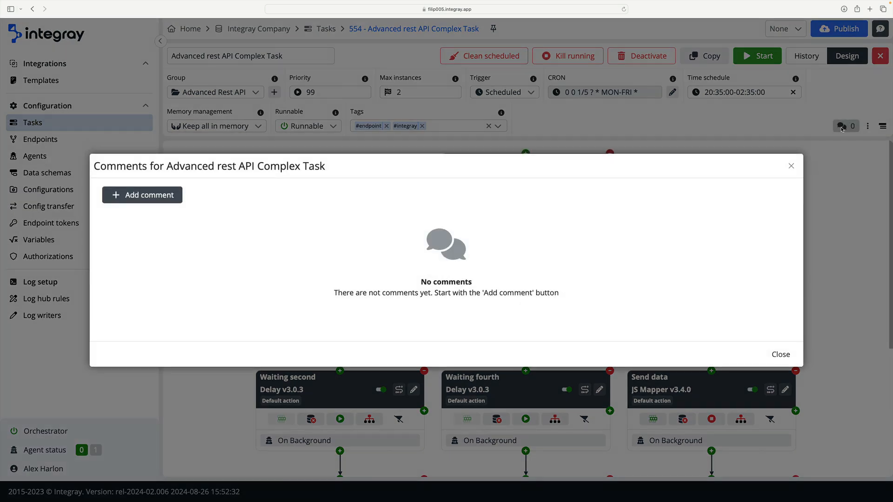
pyautogui.click(169, 198)
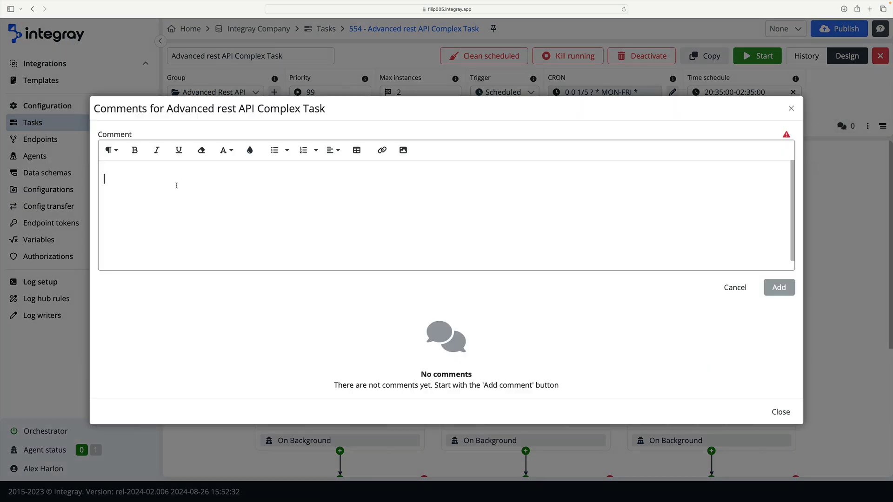
pyautogui.write('Hello.')
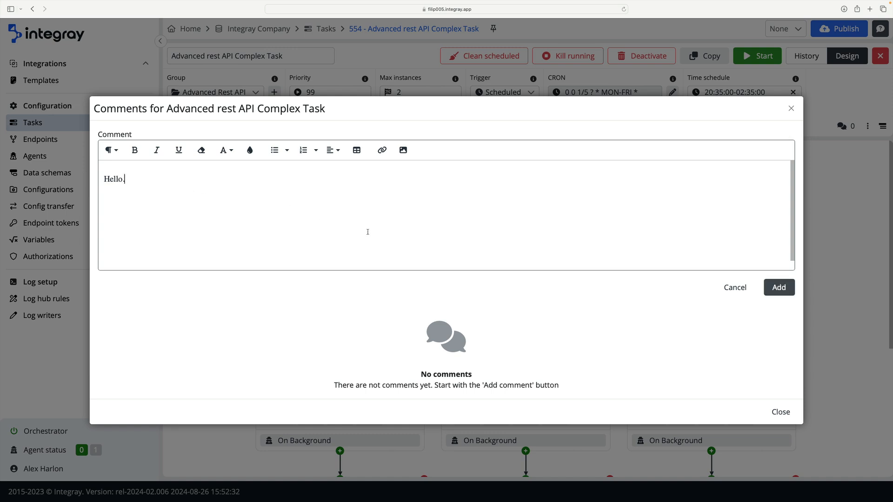
pyautogui.click(772, 289)
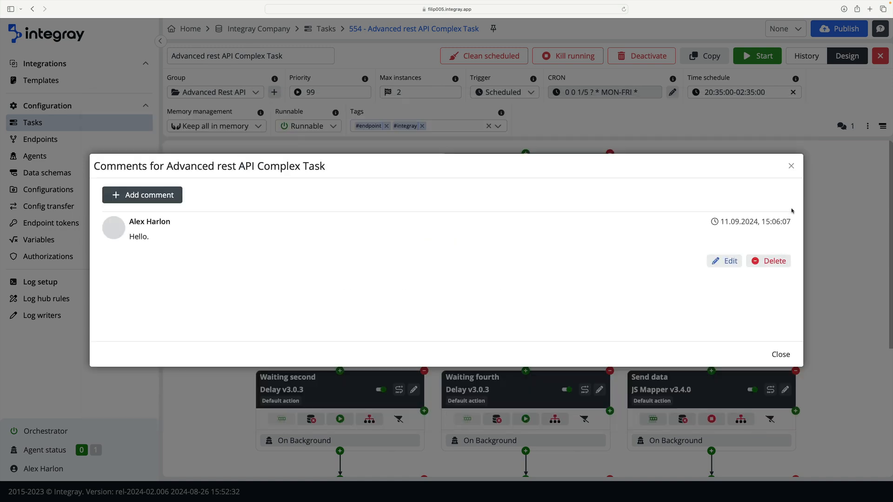
pyautogui.click(791, 168)
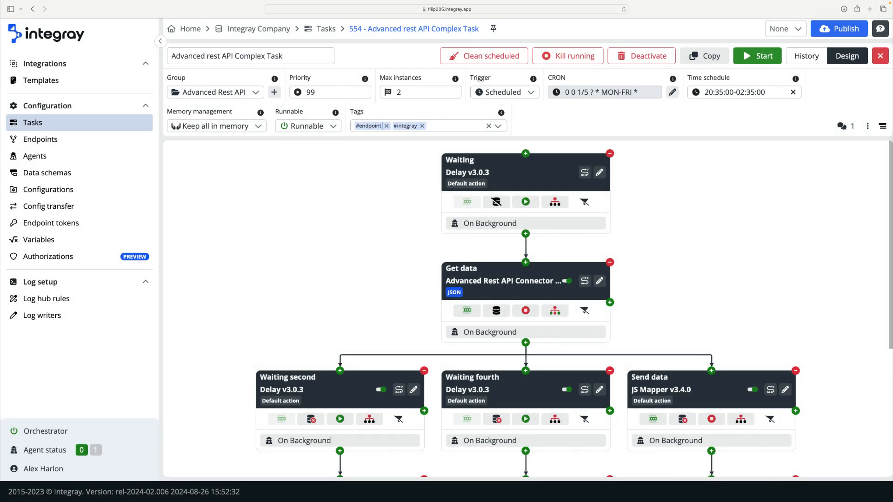
# - Examine the bulk edit options for the task's steps, including the available agents, without saving any change
pyautogui.click(868, 127)
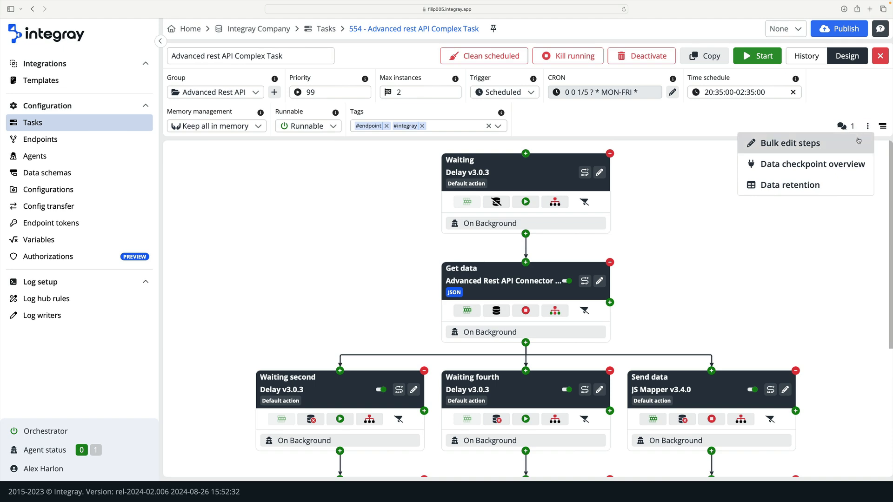
pyautogui.click(860, 140)
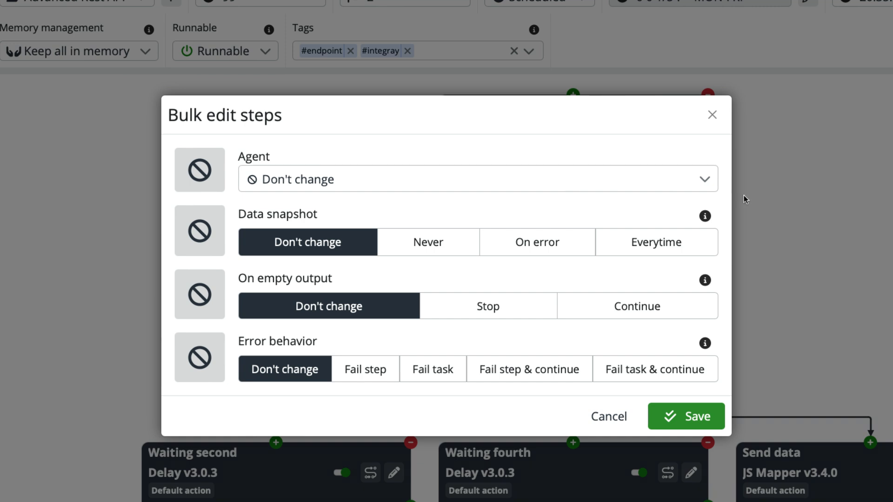
pyautogui.click(705, 187)
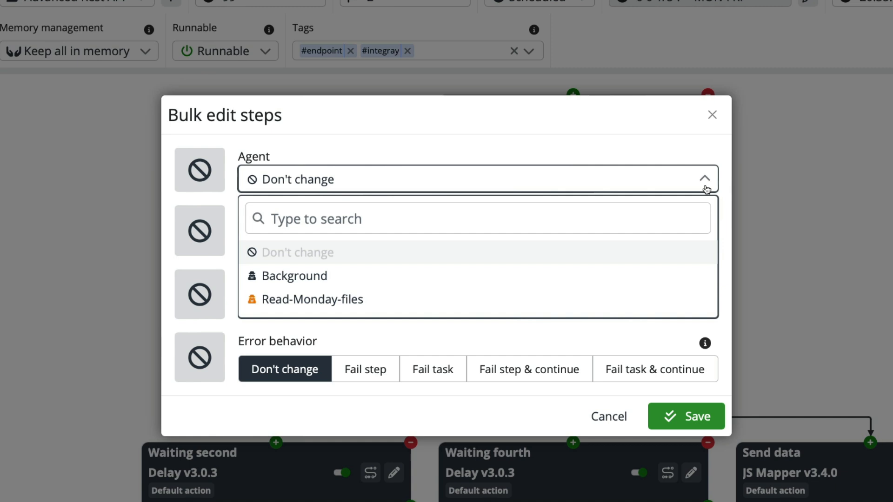
pyautogui.click(706, 188)
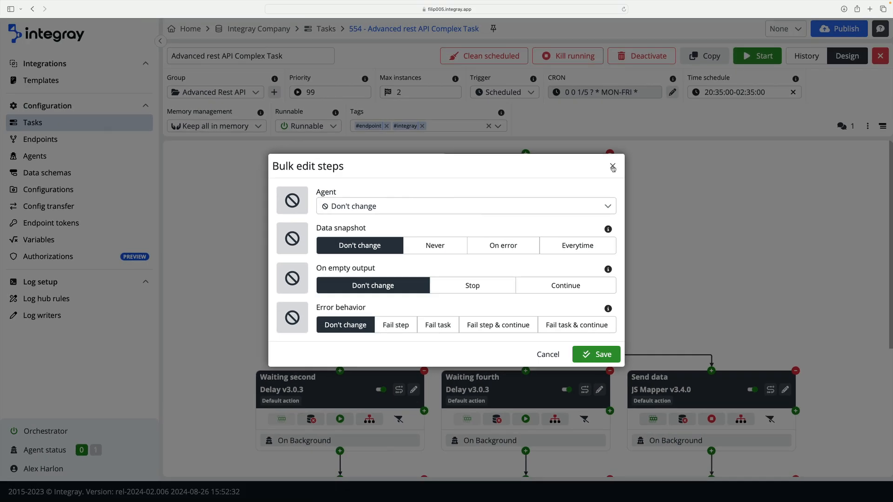
pyautogui.click(613, 167)
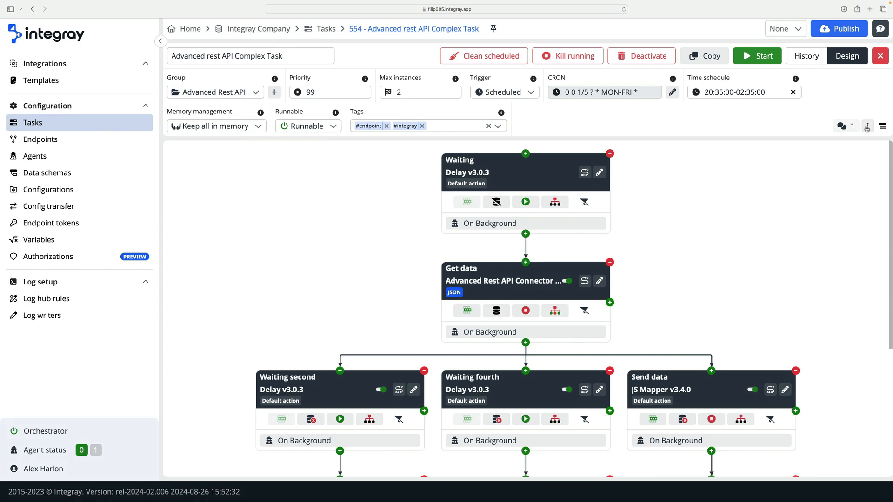
# - View the task's data checkpoint overview and close it without editing
pyautogui.click(867, 127)
pyautogui.click(849, 162)
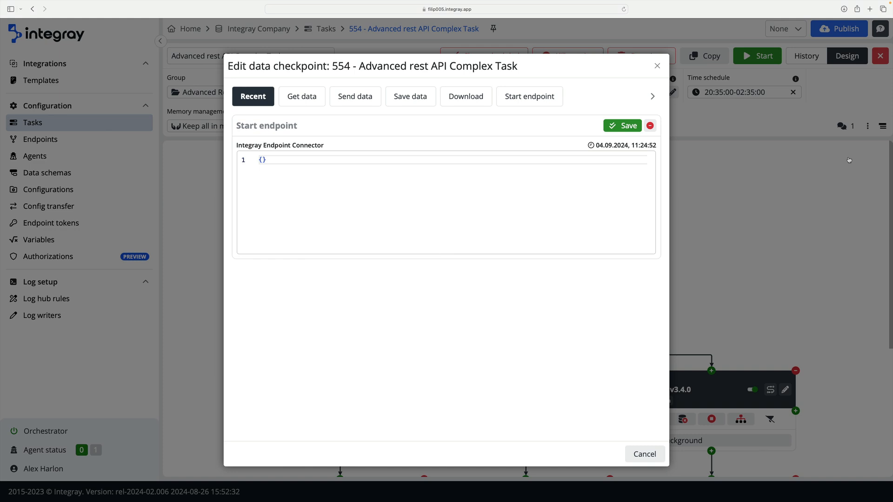
pyautogui.click(657, 66)
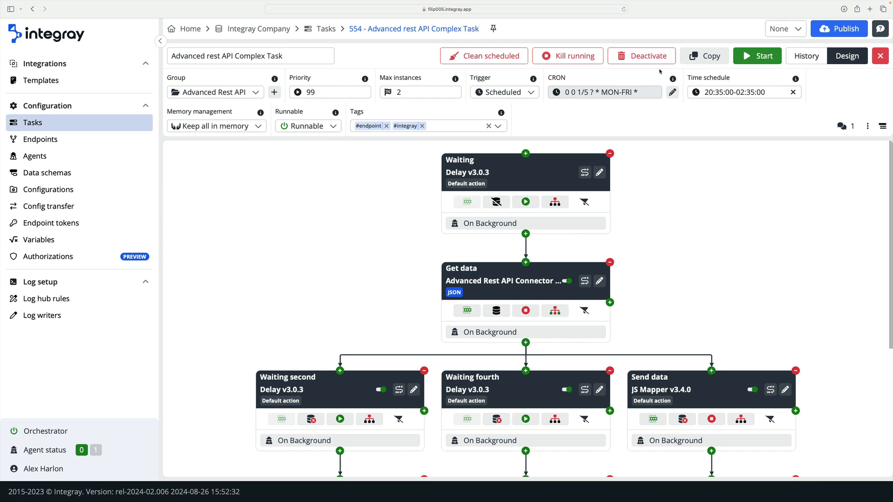
# - Examine the task's data retention settings, including the Custom option for success days, without saving
pyautogui.click(868, 126)
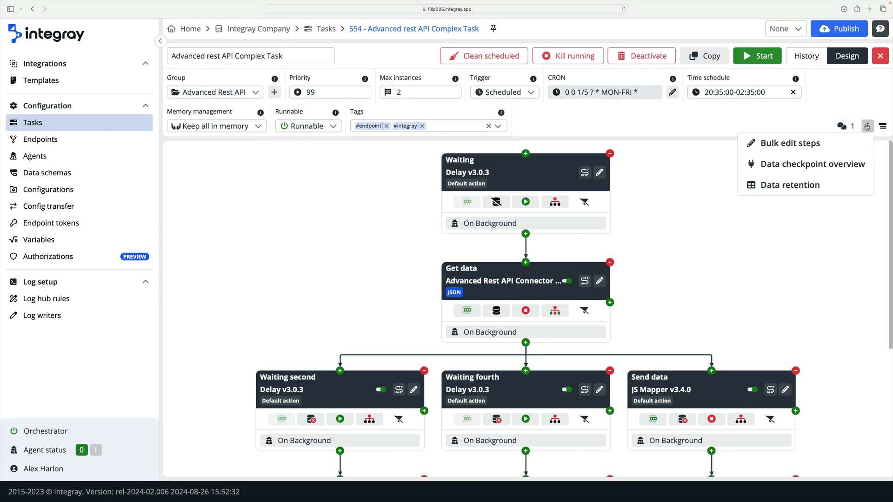
pyautogui.click(820, 186)
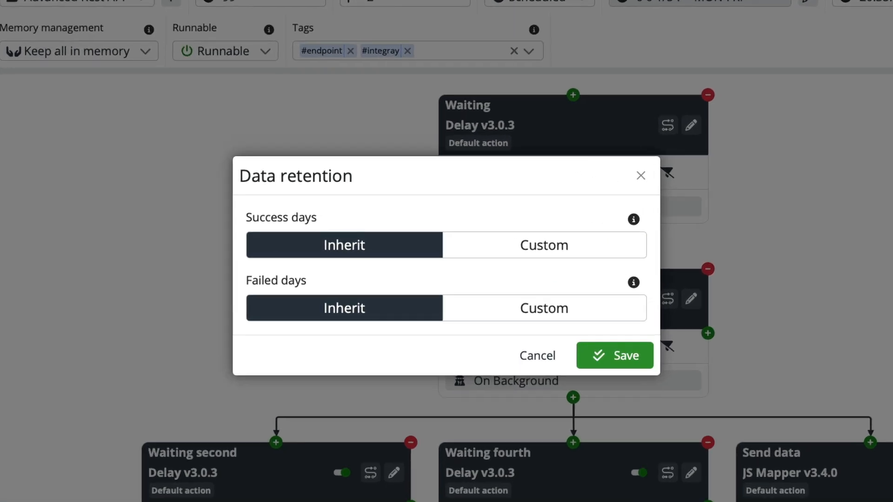
pyautogui.click(610, 248)
pyautogui.click(577, 272)
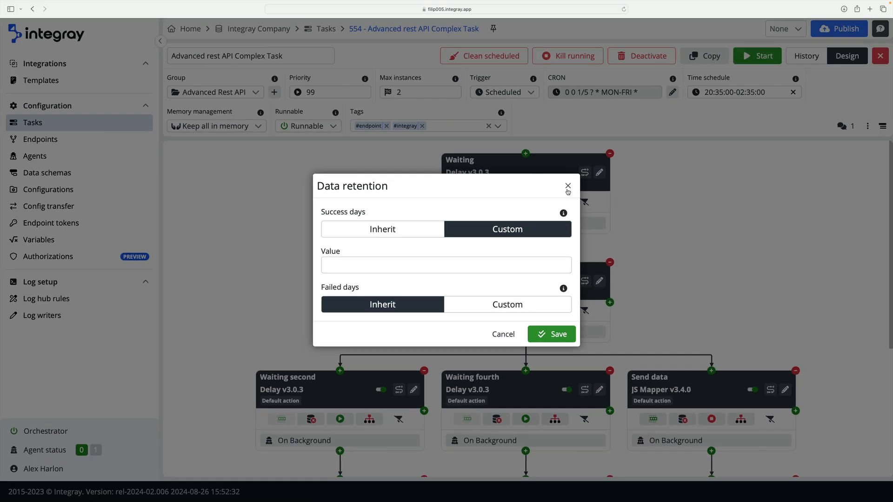
pyautogui.click(568, 187)
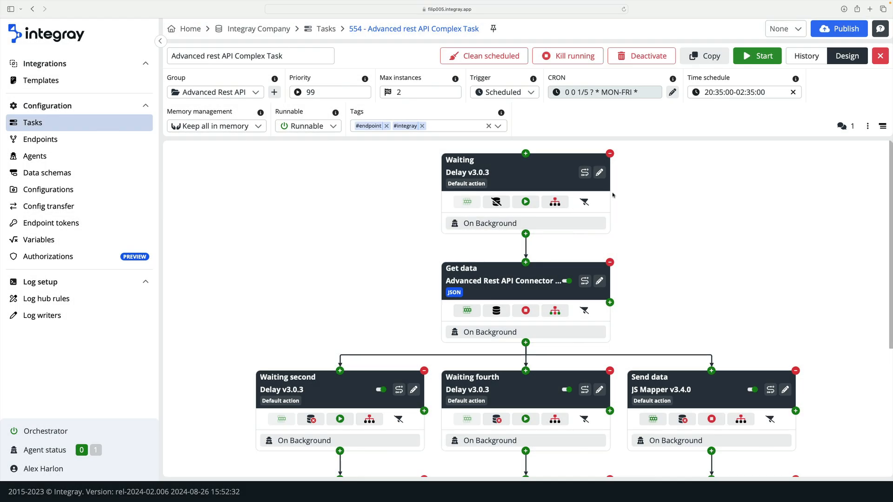
# - Expand the step cards in the task flow to show their schemas and configurations, down to the Get data step
pyautogui.click(882, 126)
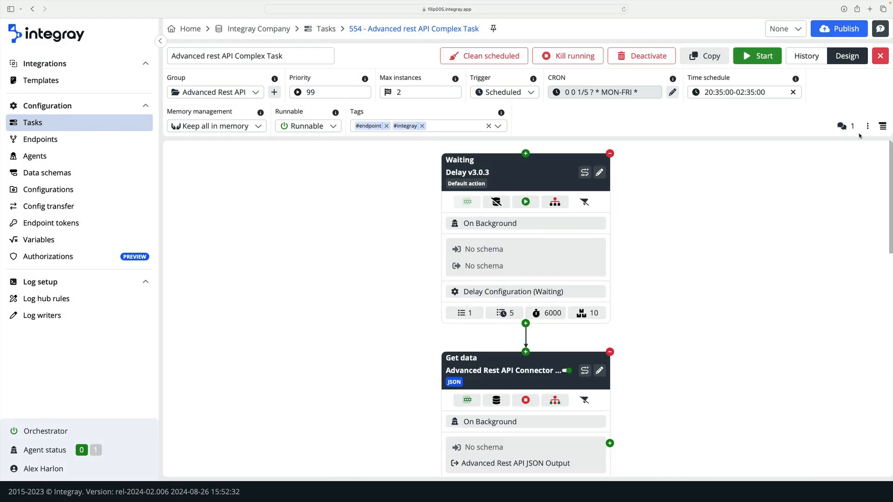
pyautogui.scroll(-2, 688, 268)
pyautogui.scroll(-2, 688, 268)
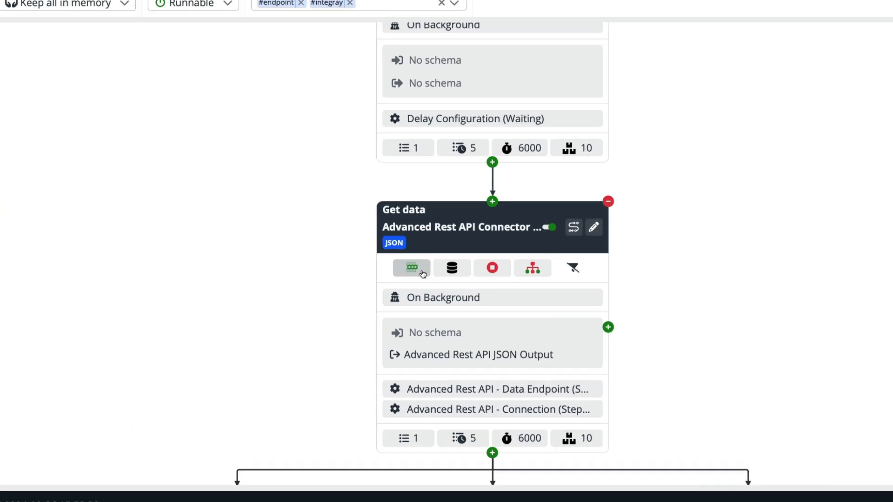
# - Examine the Get data step's input processing, data snapshot, on empty output and error behavior options without changing them
pyautogui.click(474, 322)
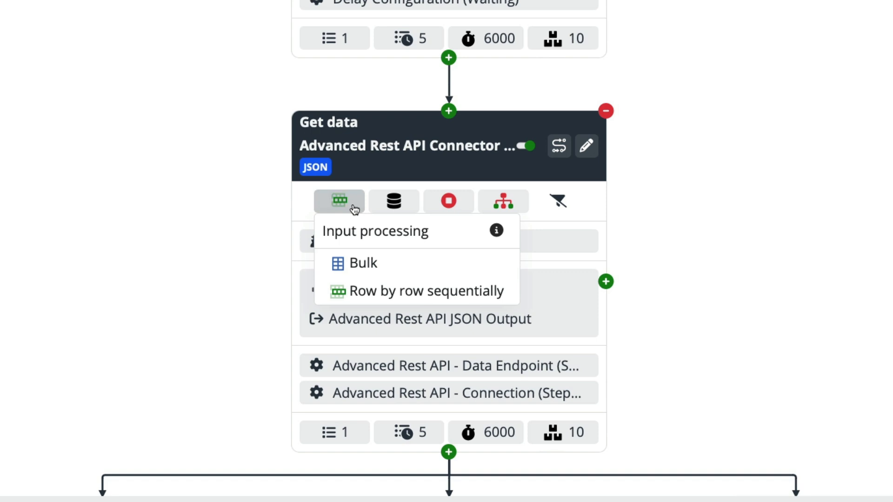
pyautogui.click(393, 203)
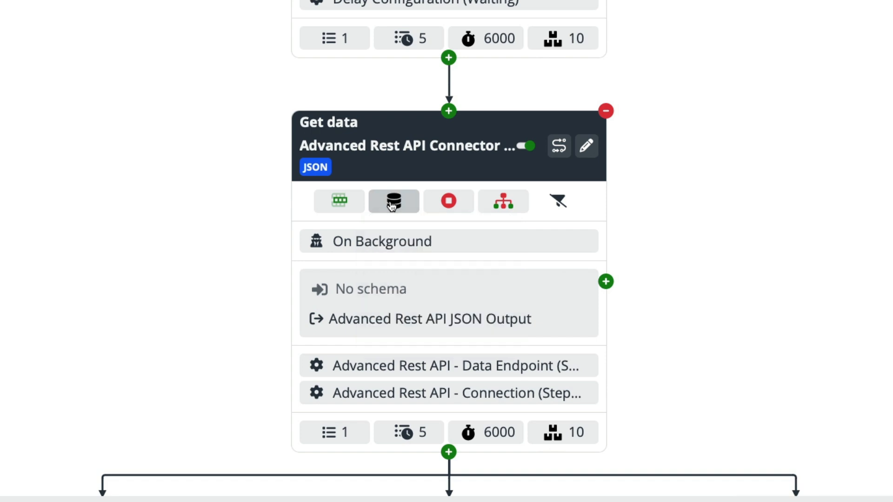
pyautogui.moveTo(449, 207)
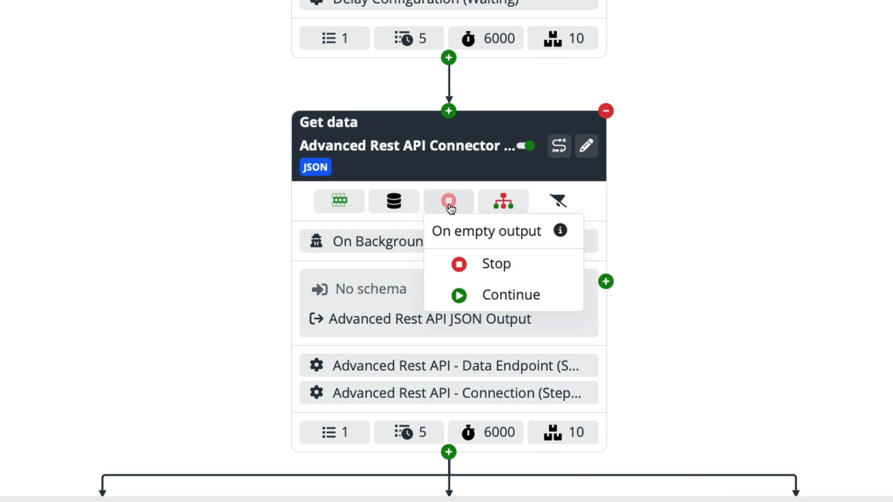
pyautogui.click(449, 205)
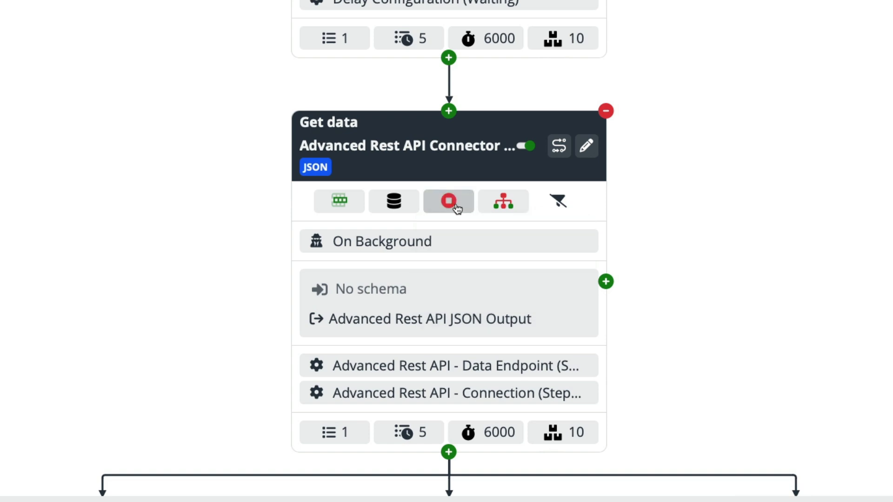
pyautogui.click(498, 204)
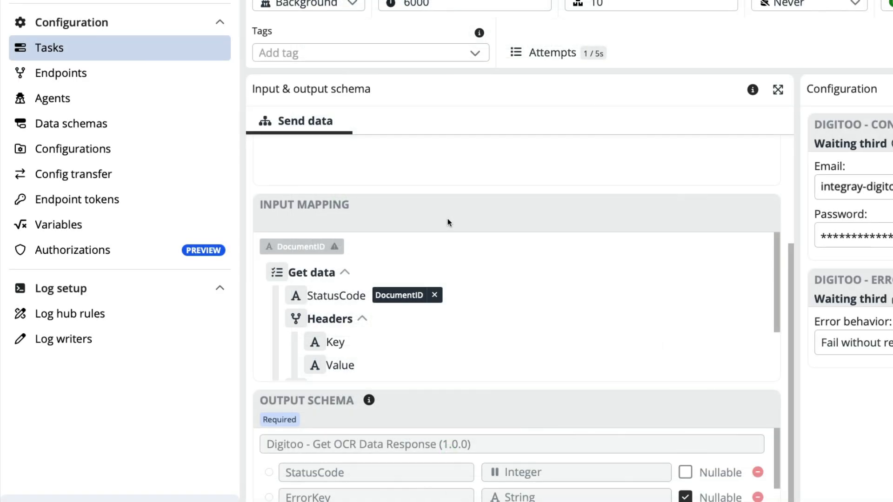
pyautogui.click(447, 218)
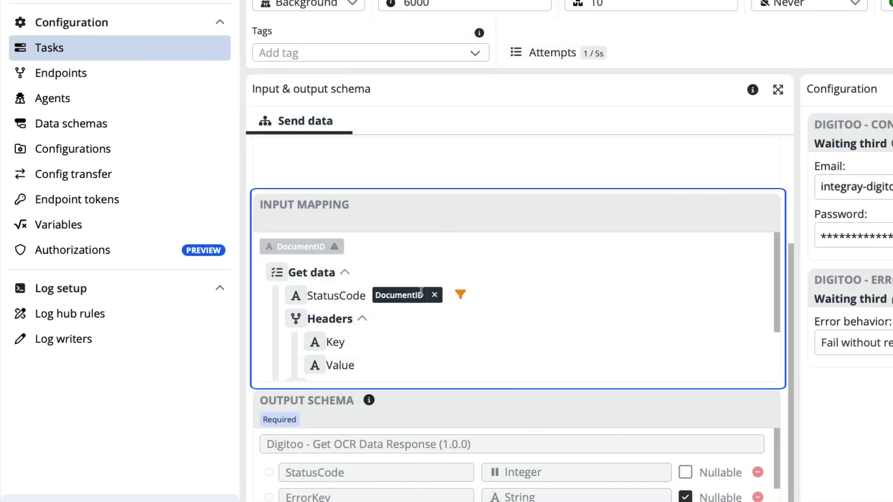
# - Add a filter with the value null to the StatusCode field in the Waiting third step's input mapping
pyautogui.click(460, 294)
pyautogui.click(499, 321)
pyautogui.write('null')
pyautogui.press('Return')
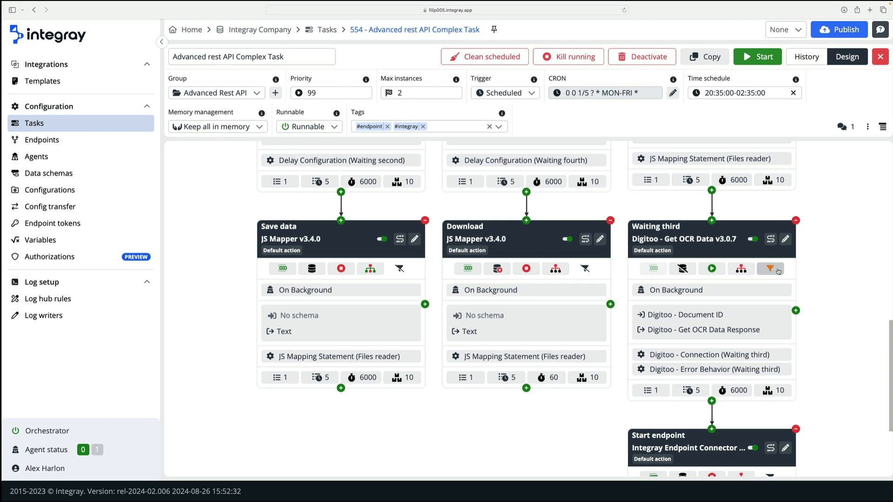
# - Review the filter detail of the Waiting third step, close it, and collapse the step cards in the flow
pyautogui.click(634, 295)
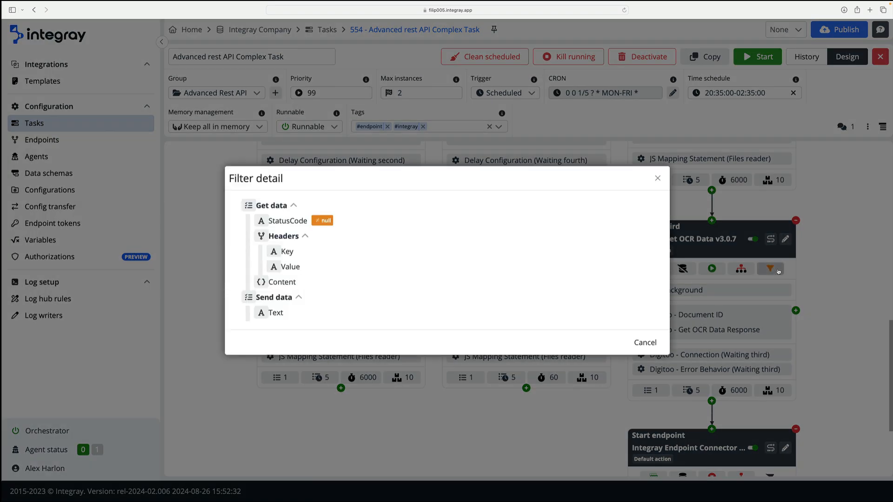
pyautogui.click(646, 343)
pyautogui.scroll(10, 660, 349)
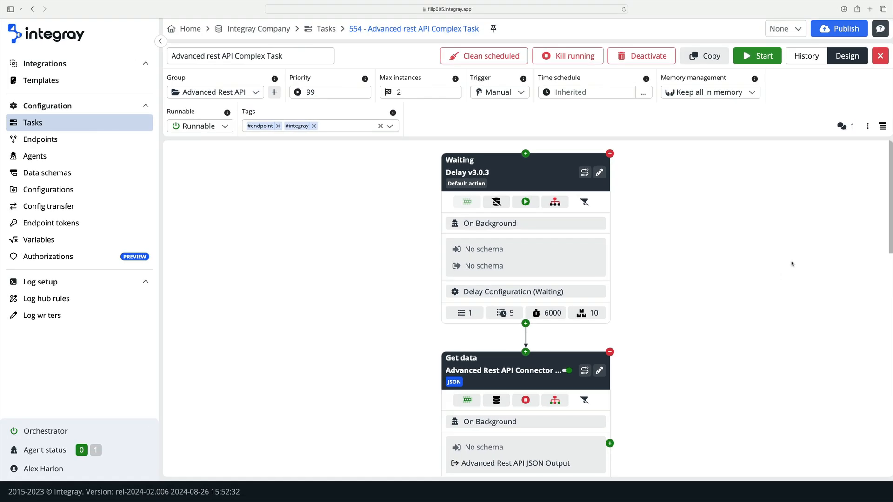
pyautogui.click(882, 126)
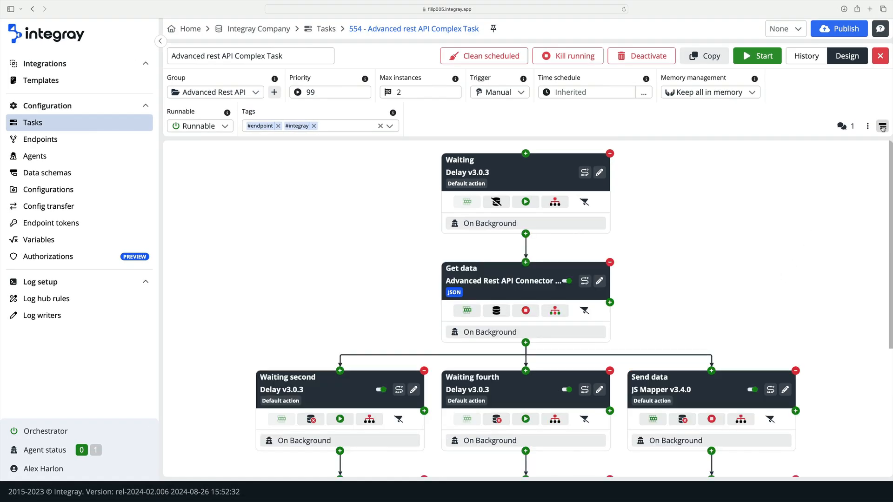
# - Open the task's run history and examine its date range options, including the Custom range, without applying one
pyautogui.click(802, 61)
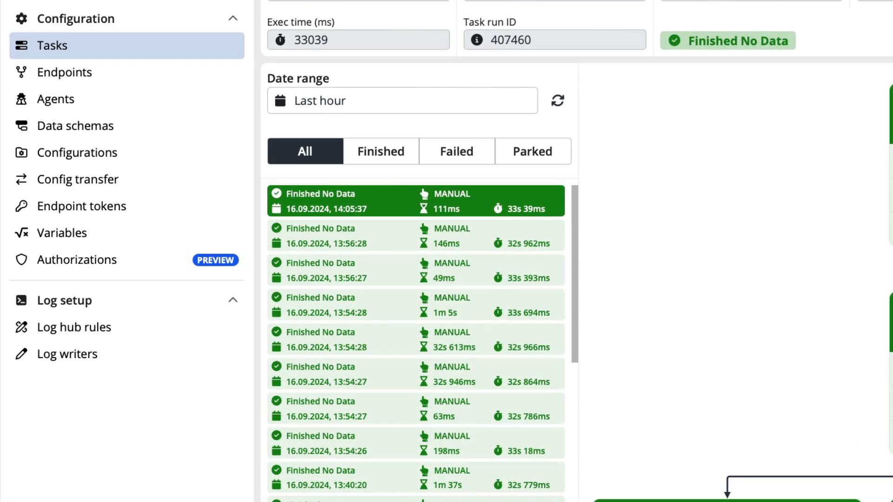
pyautogui.click(515, 112)
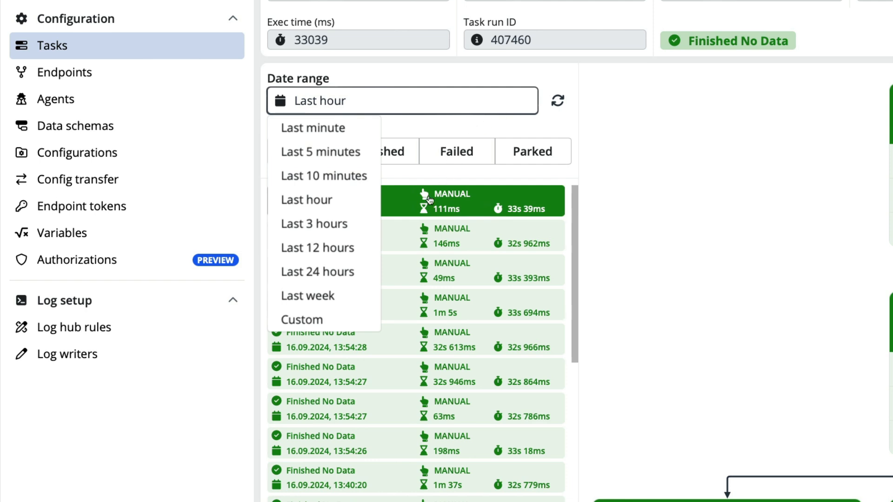
pyautogui.click(358, 319)
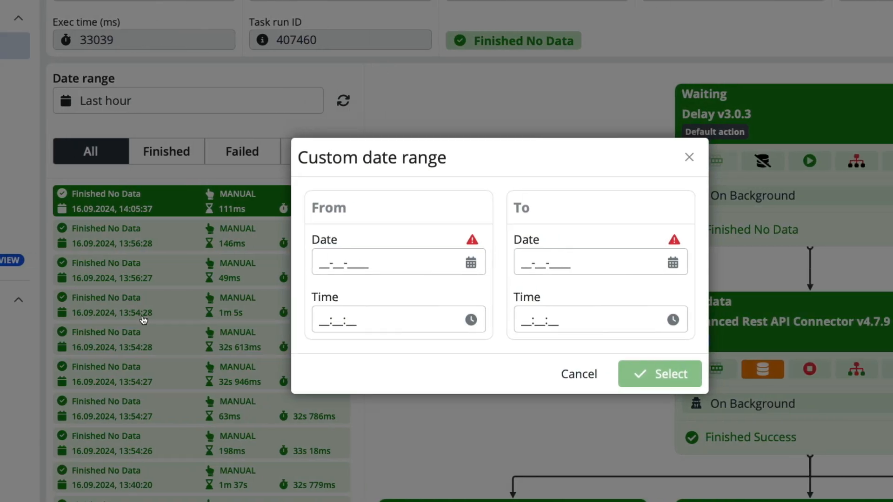
pyautogui.click(575, 378)
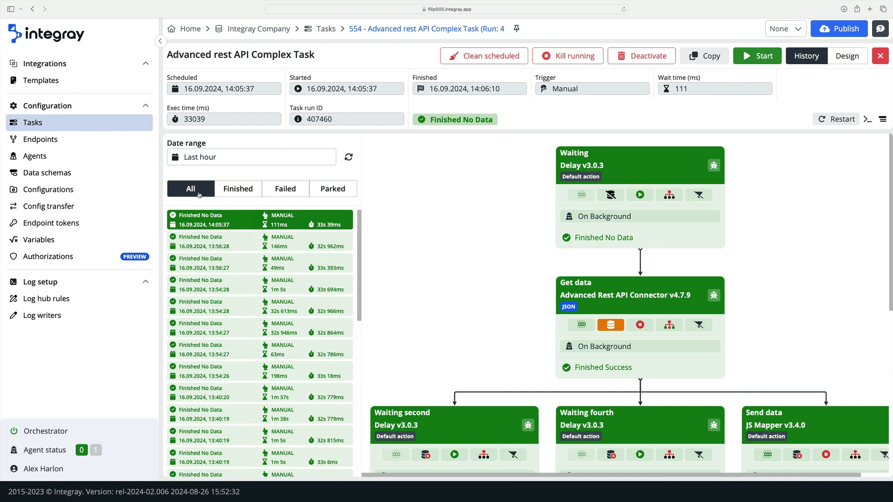
# - Examine the run history's Finished, Failed and Parked views and the status sub-filters, then return to showing all runs
pyautogui.click(224, 193)
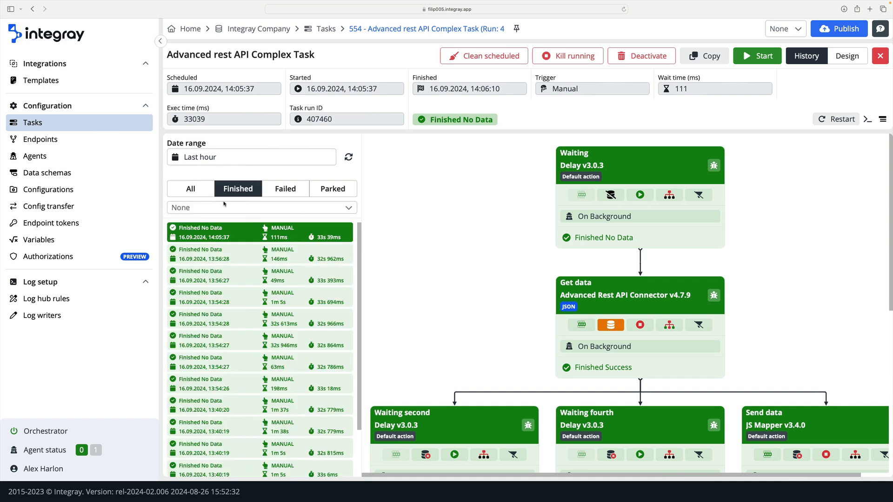
pyautogui.click(224, 208)
pyautogui.click(224, 208)
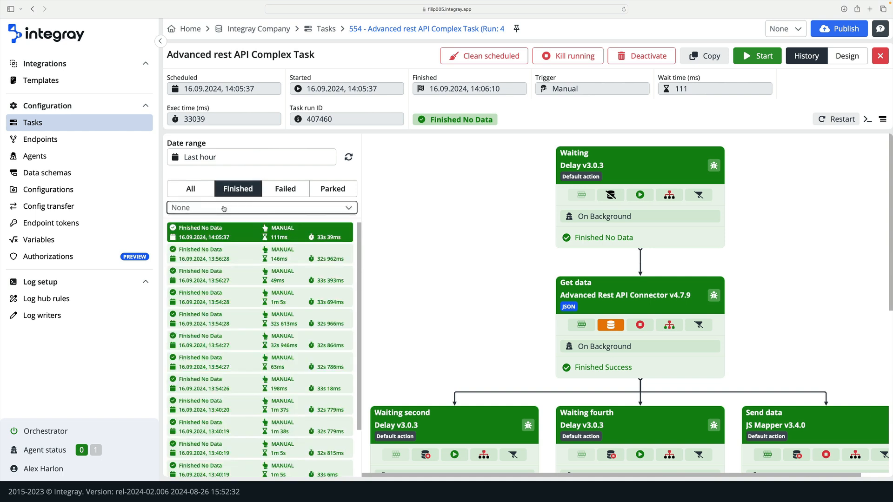
pyautogui.click(276, 196)
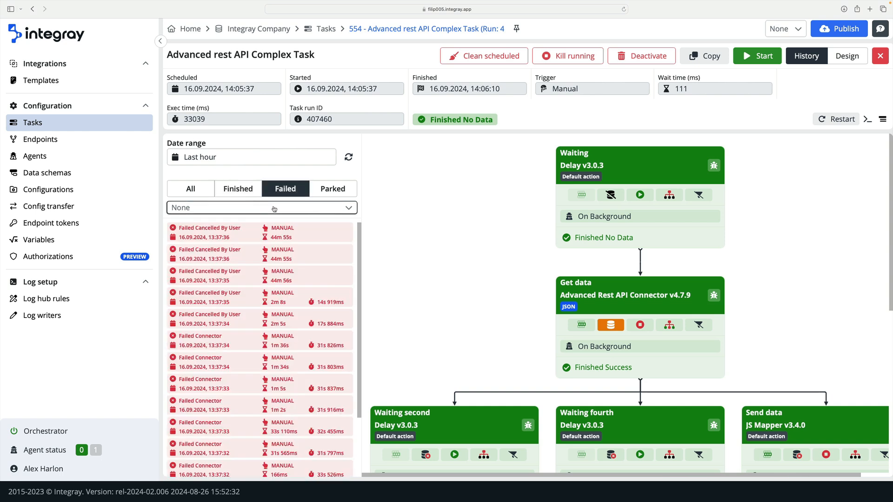
pyautogui.click(274, 209)
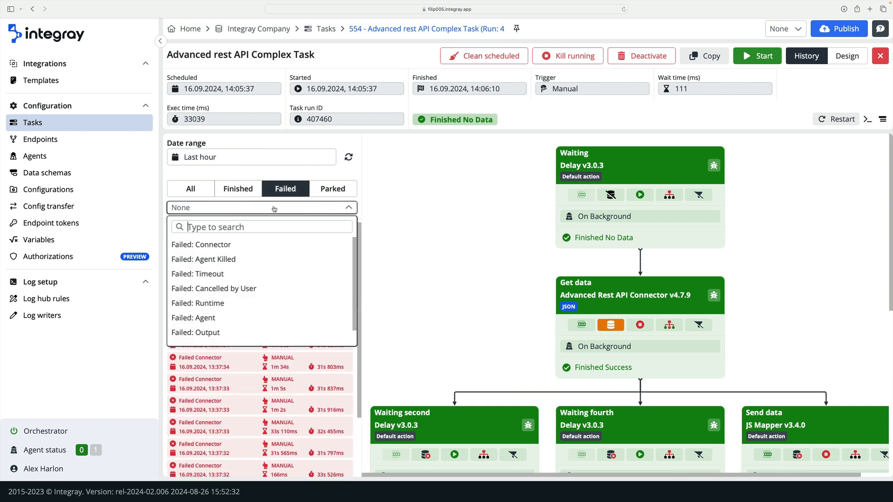
pyautogui.click(274, 209)
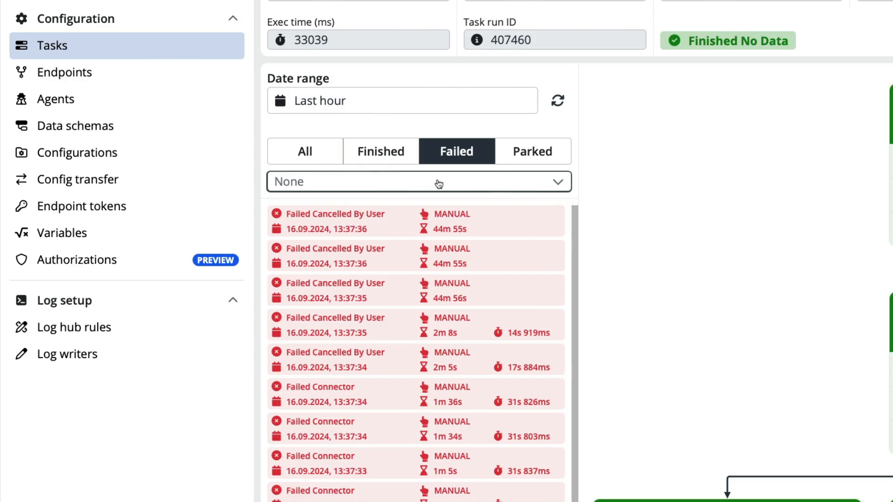
pyautogui.click(523, 162)
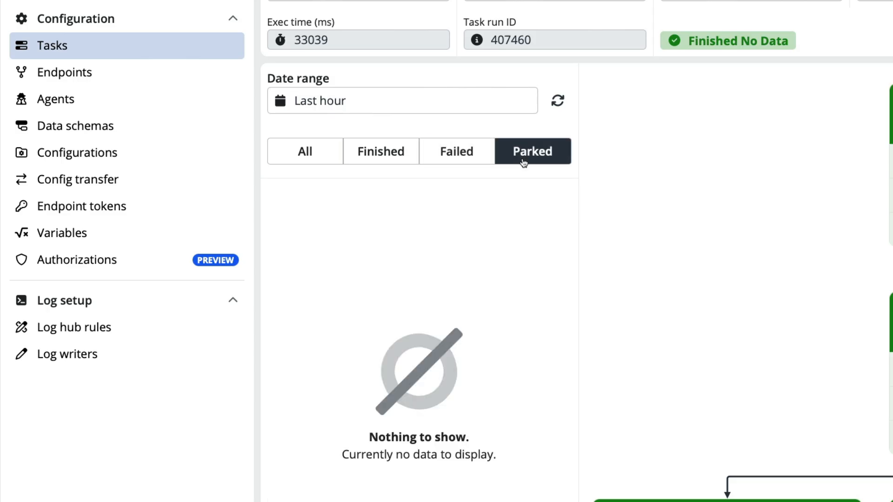
pyautogui.click(321, 163)
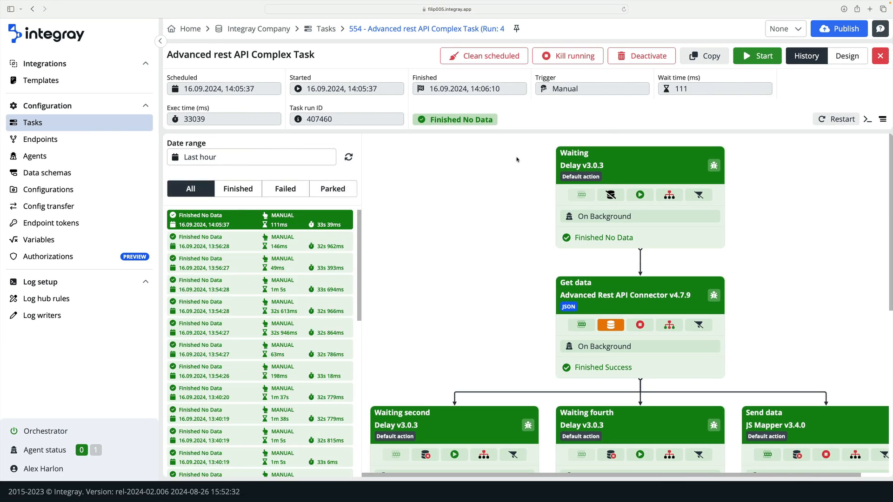
# - Review the selected run's logs with their level, step and search filters, without filtering, and close them
pyautogui.click(868, 121)
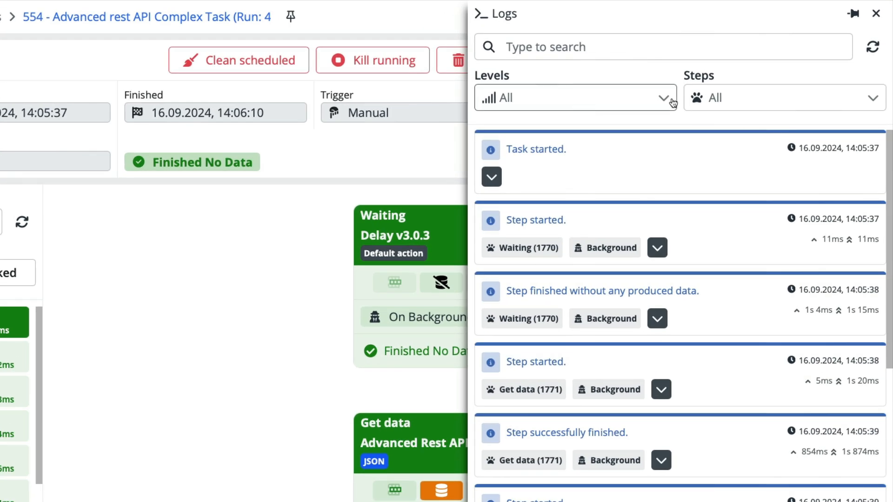
pyautogui.click(736, 102)
pyautogui.click(734, 99)
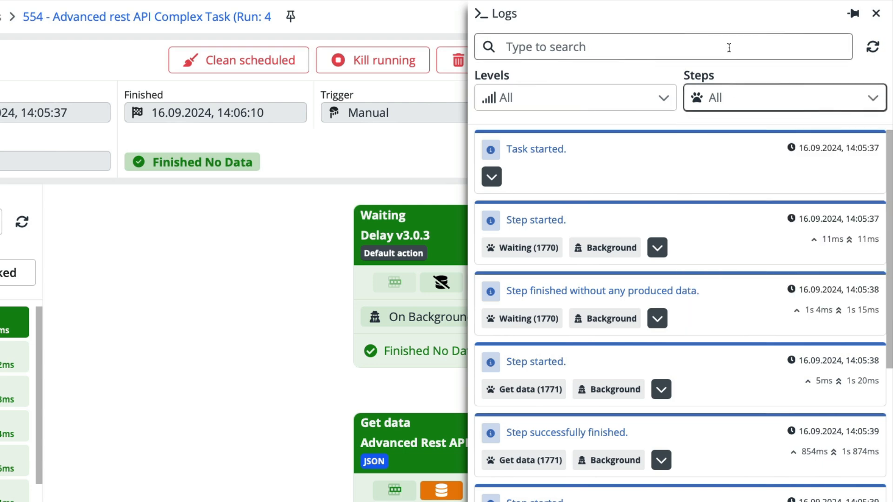
pyautogui.click(729, 48)
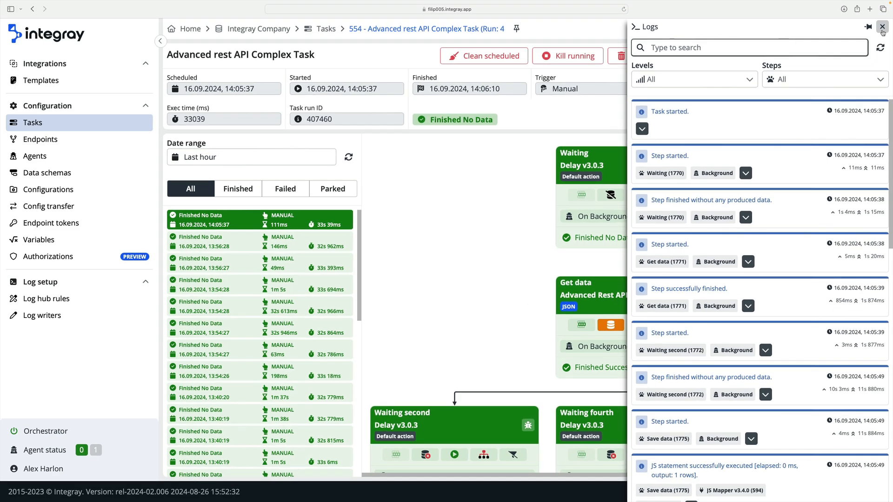
pyautogui.click(876, 13)
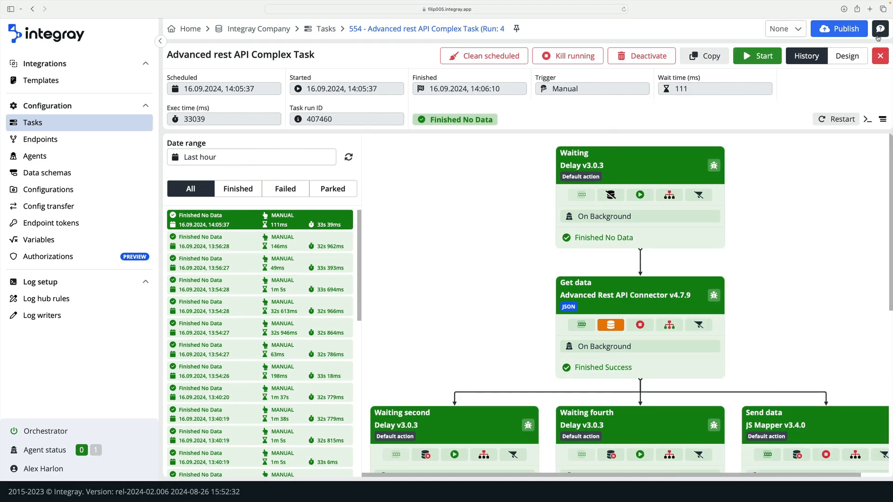
# - View the Get data step's output data and its full Content value, and close both viewers
pyautogui.click(620, 324)
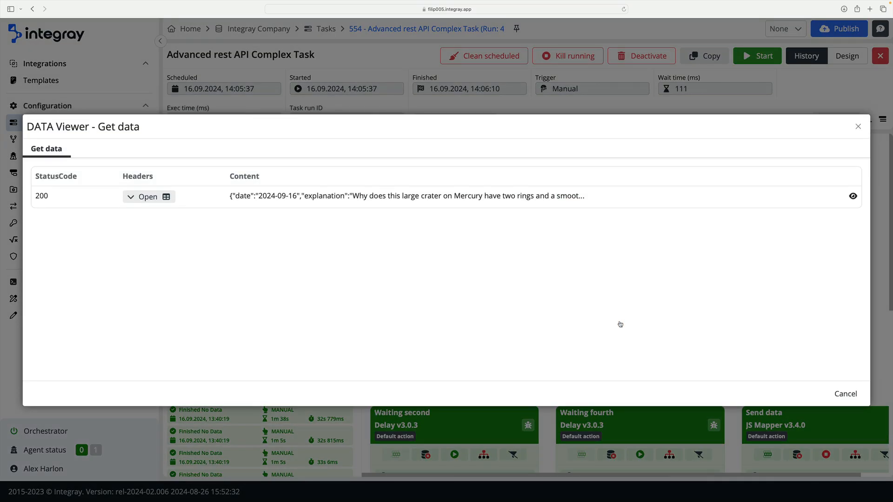
pyautogui.click(462, 202)
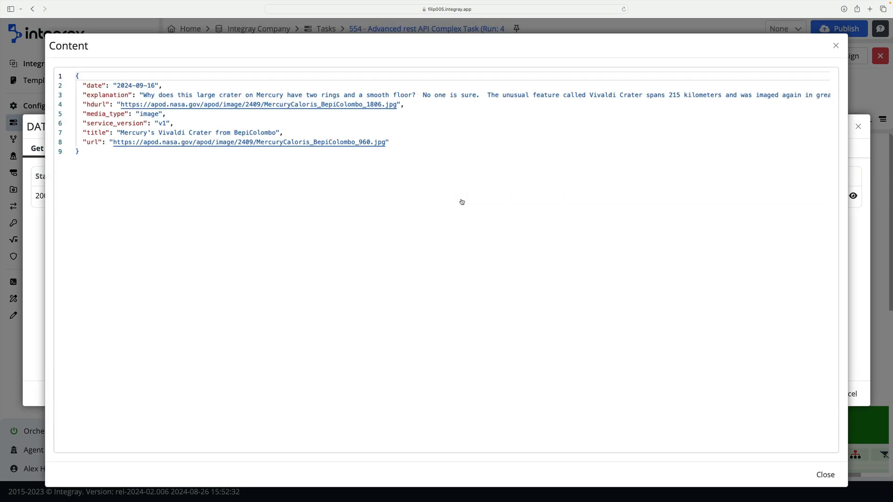
pyautogui.click(836, 47)
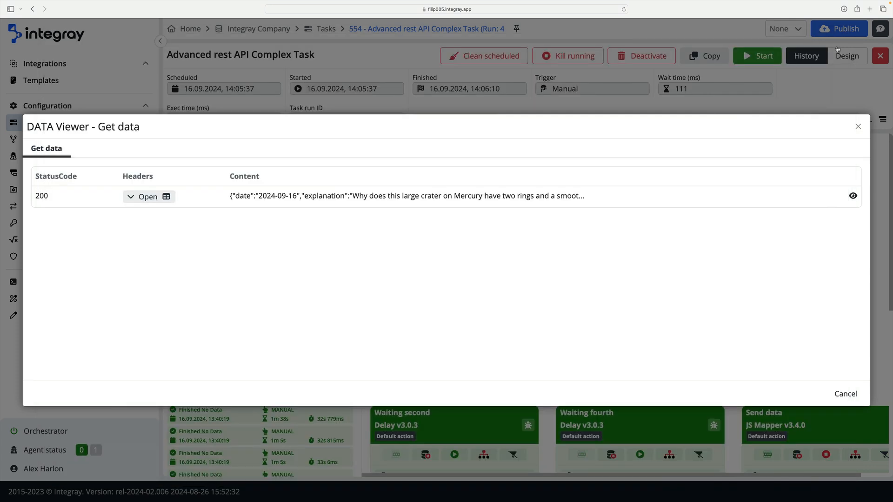
pyautogui.click(858, 126)
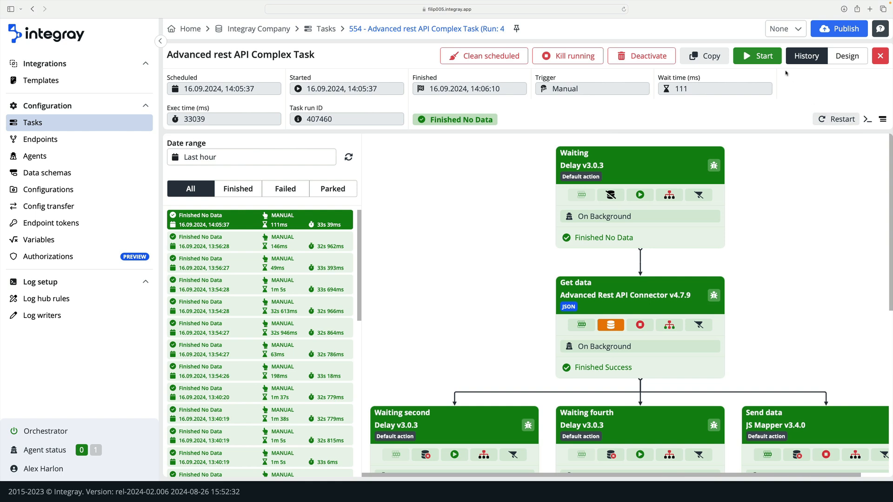
# - Start the Advanced rest API Complex Task several times in a row and refresh the run history
pyautogui.click(763, 56)
pyautogui.click(775, 61)
pyautogui.click(776, 61)
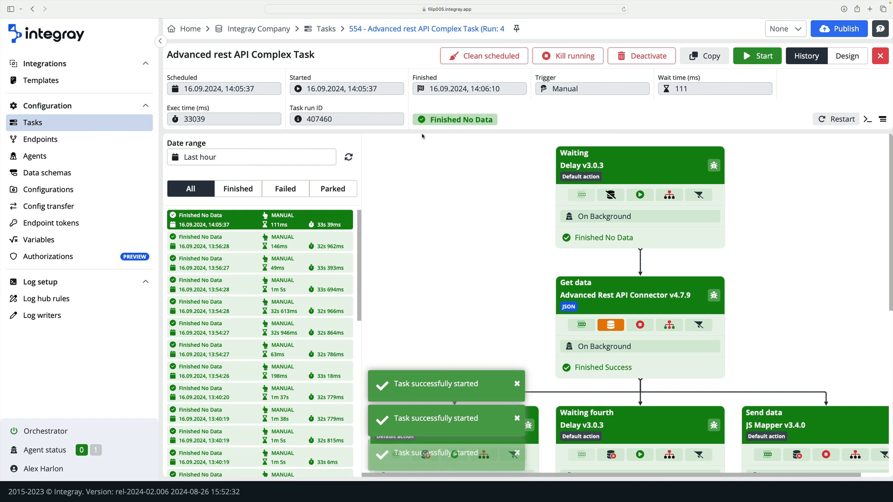
pyautogui.click(349, 158)
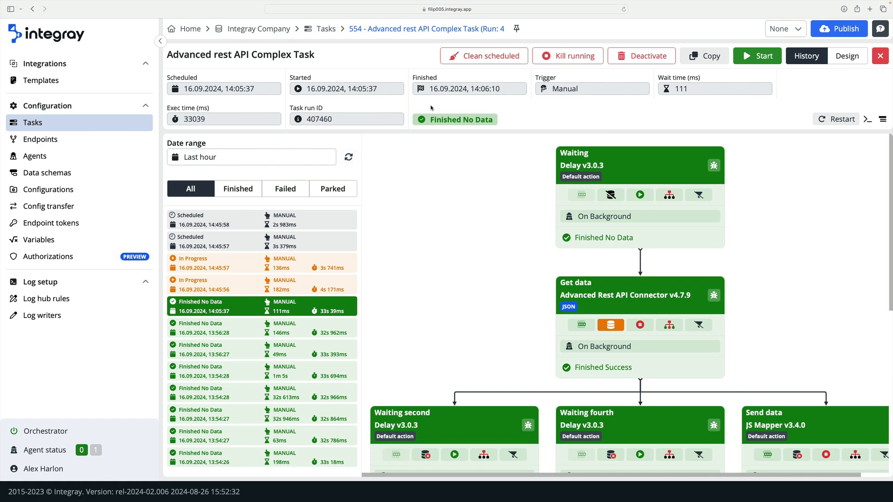
# - Clean all scheduled runs of the task and refresh the run history
pyautogui.click(473, 60)
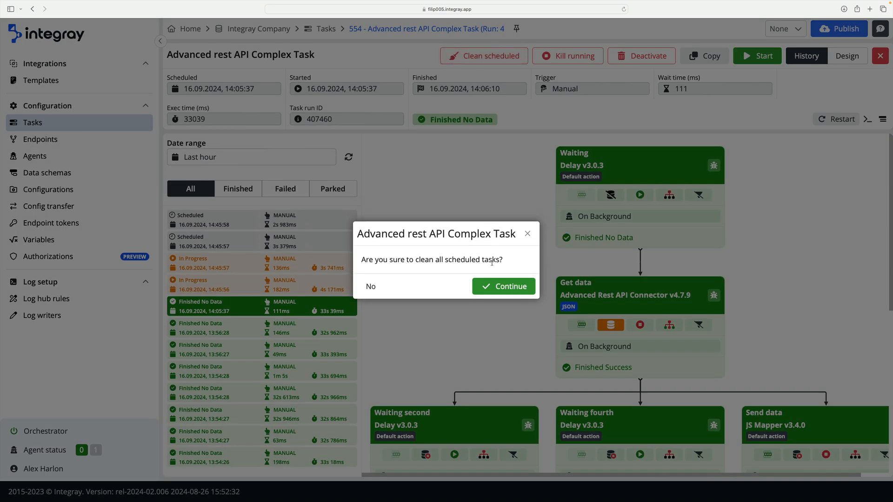
pyautogui.click(504, 286)
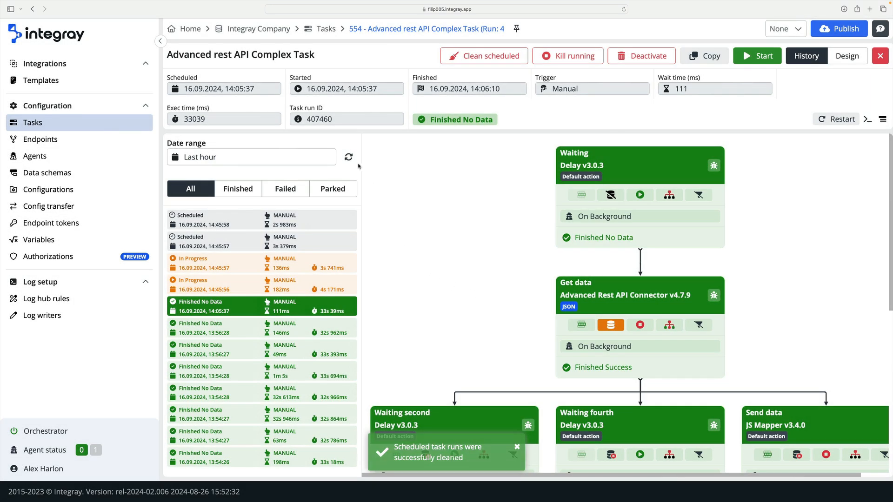
pyautogui.click(351, 160)
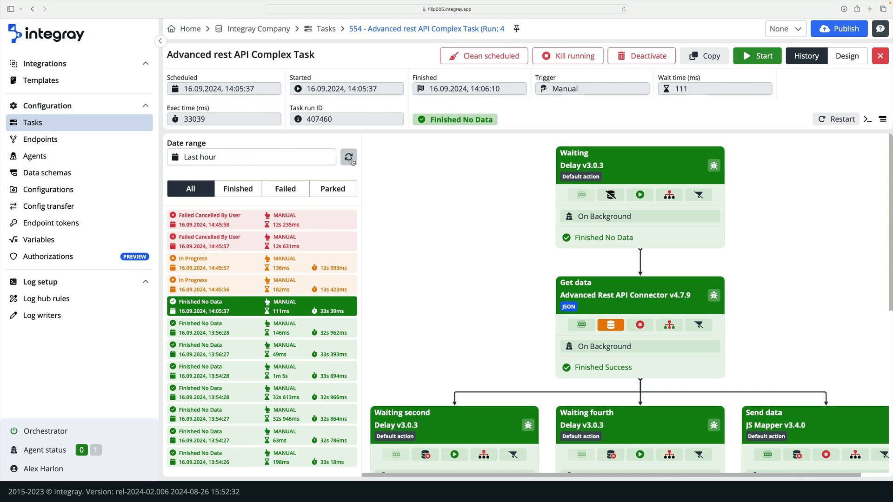
# - Kill all running runs of the task and refresh the run history
pyautogui.click(548, 57)
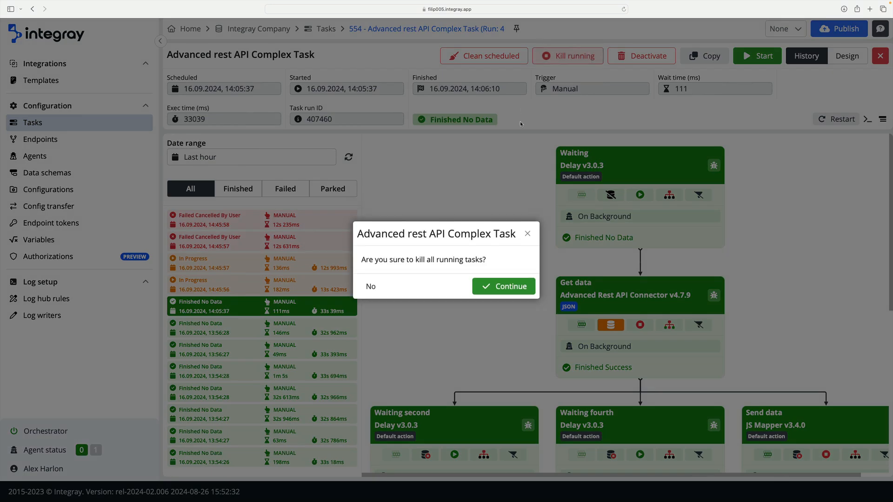
pyautogui.click(500, 286)
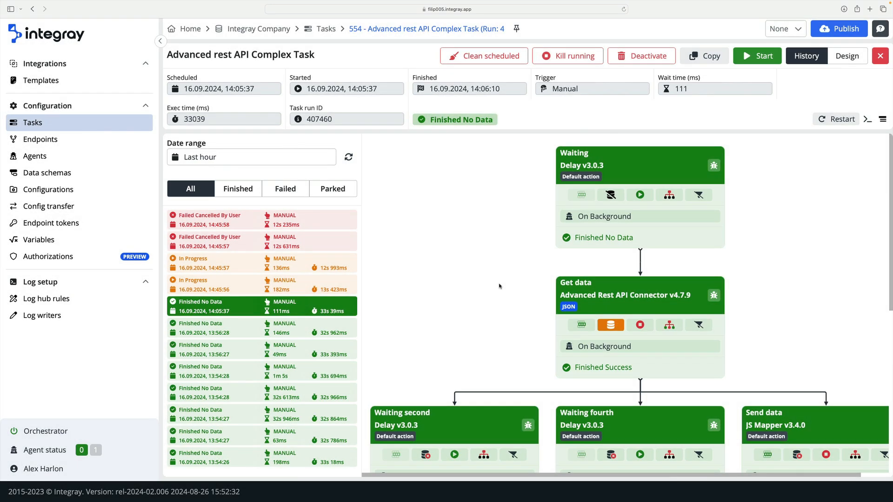
pyautogui.click(352, 159)
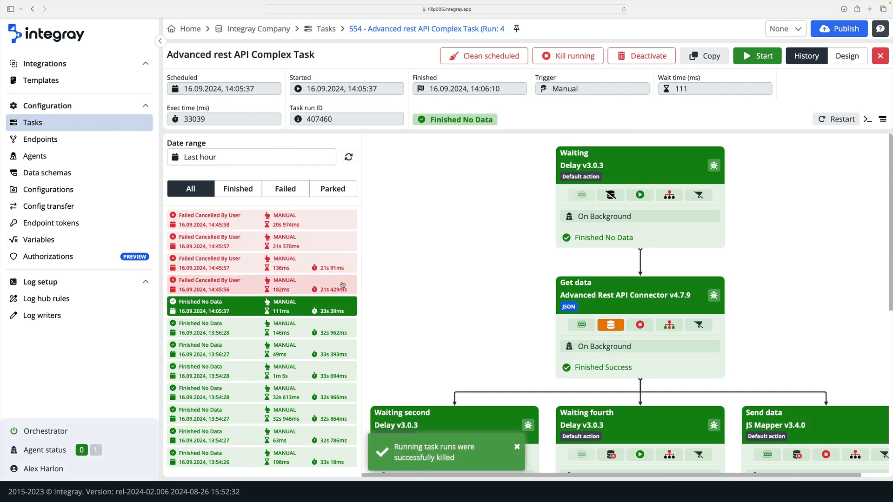